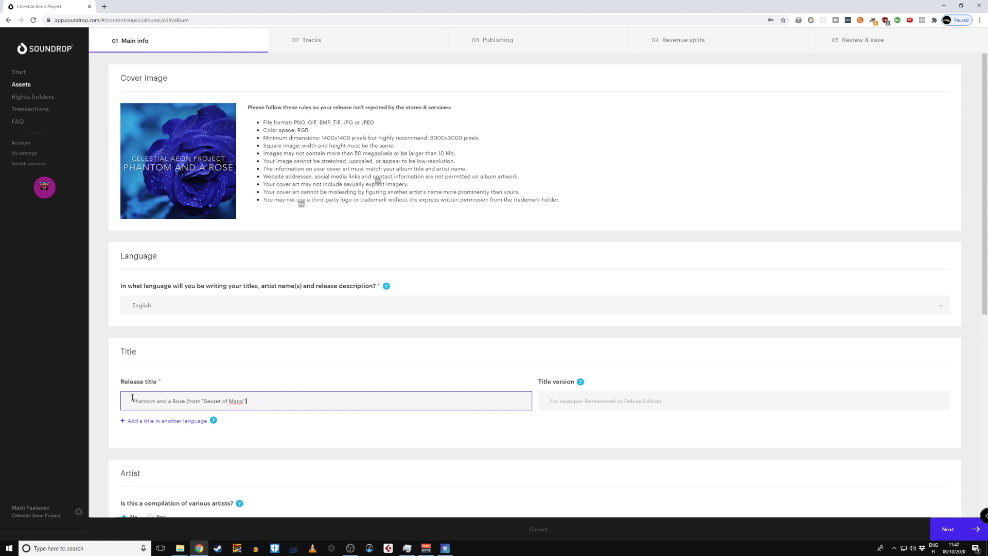
Examine the two parts of the release title: the song name and the source in parentheses.
drag(186, 401, 110, 404)
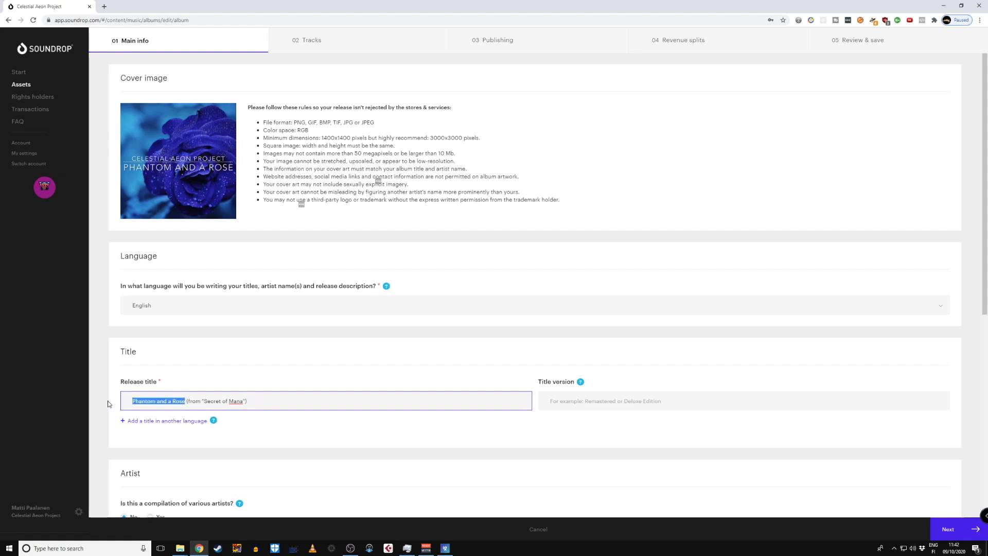
drag(182, 402, 185, 403)
click(207, 402)
drag(186, 403, 107, 404)
drag(252, 401, 186, 401)
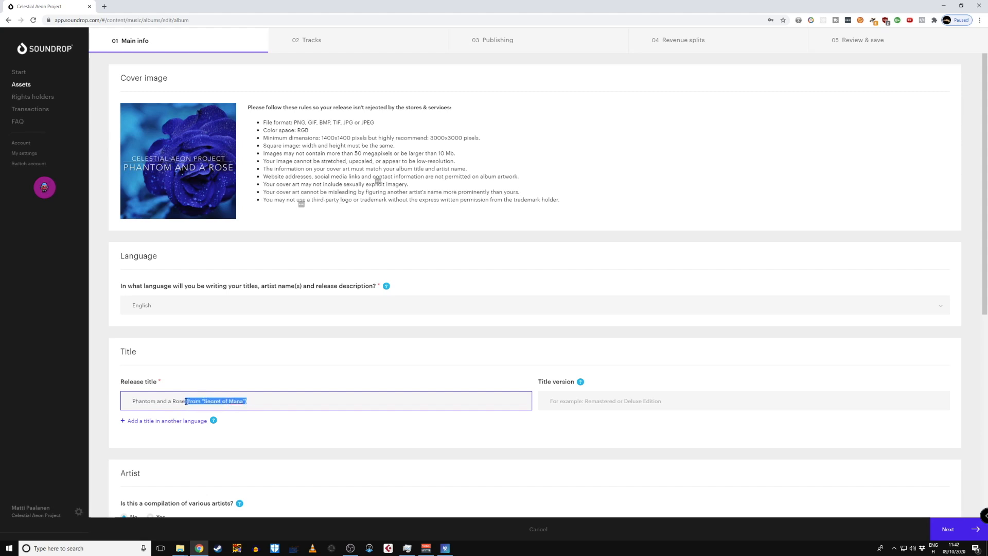
click(271, 399)
drag(185, 398, 280, 399)
click(184, 401)
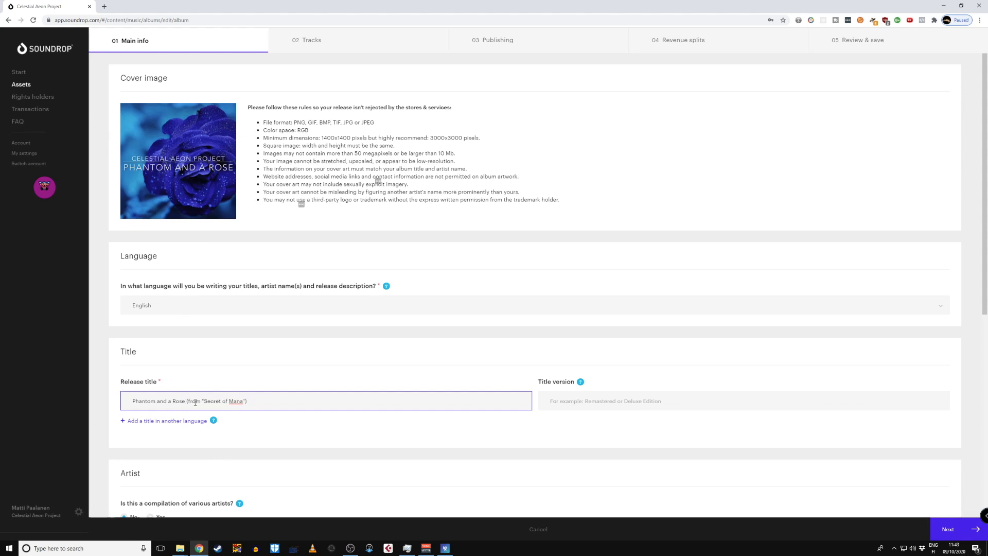
drag(186, 401, 253, 398)
click(440, 380)
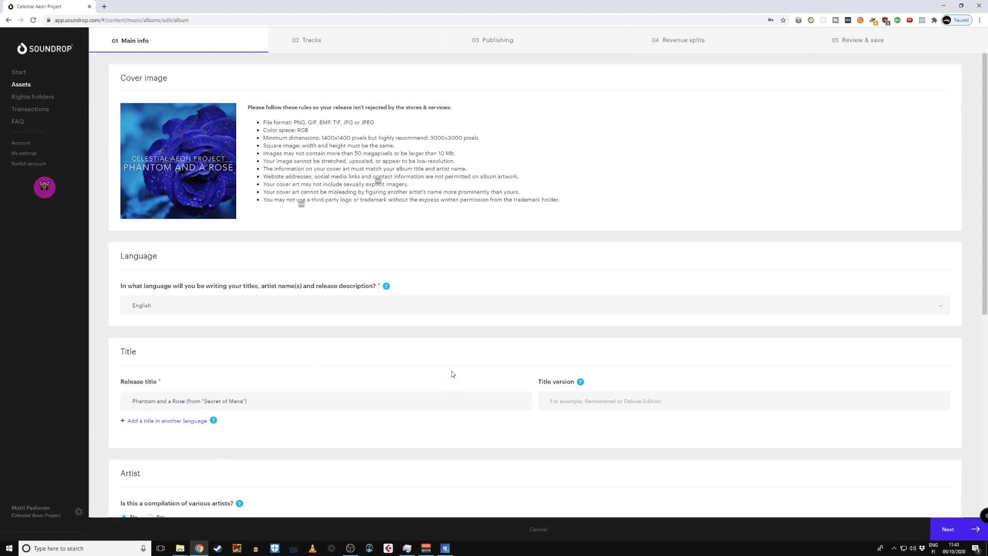
Try "orchestral" as the title version and clear the entry again.
click(583, 403)
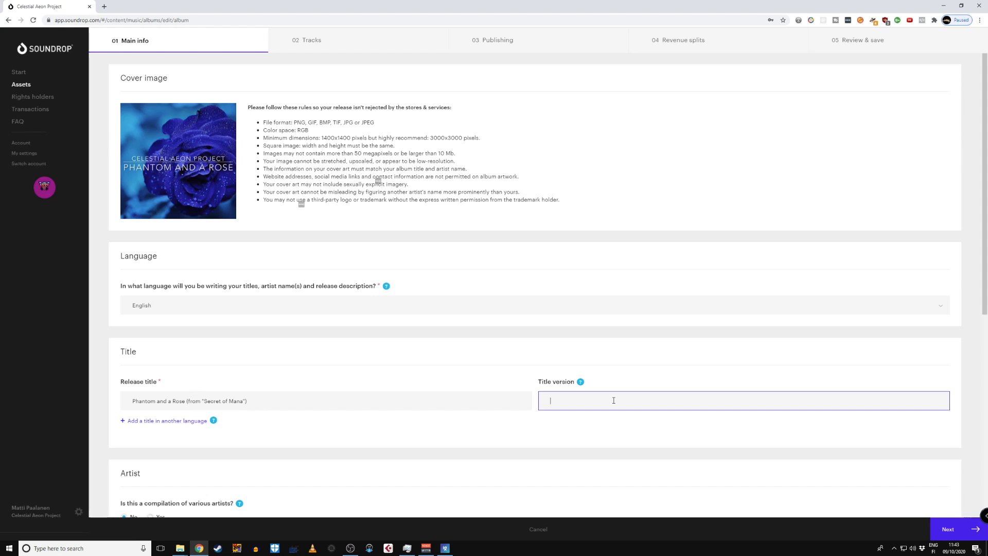
mouse_move(180, 169)
double_click(558, 401)
text(orchestral)
double_click(557, 402)
key(BackSpace)
Set the release's artist to the existing entry Celestial Aeon Project.
scroll(293, 313, down, 3)
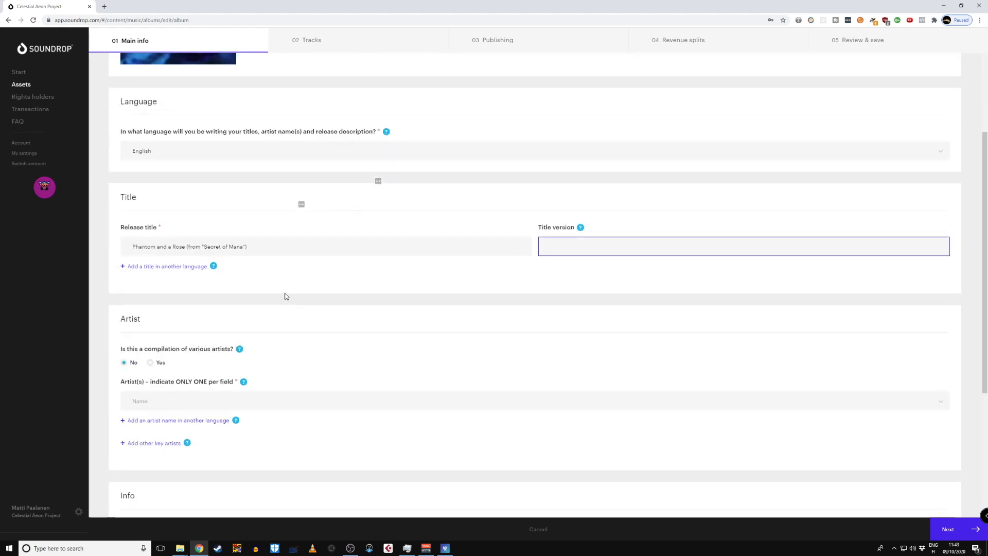
scroll(284, 296, down, 2)
click(162, 322)
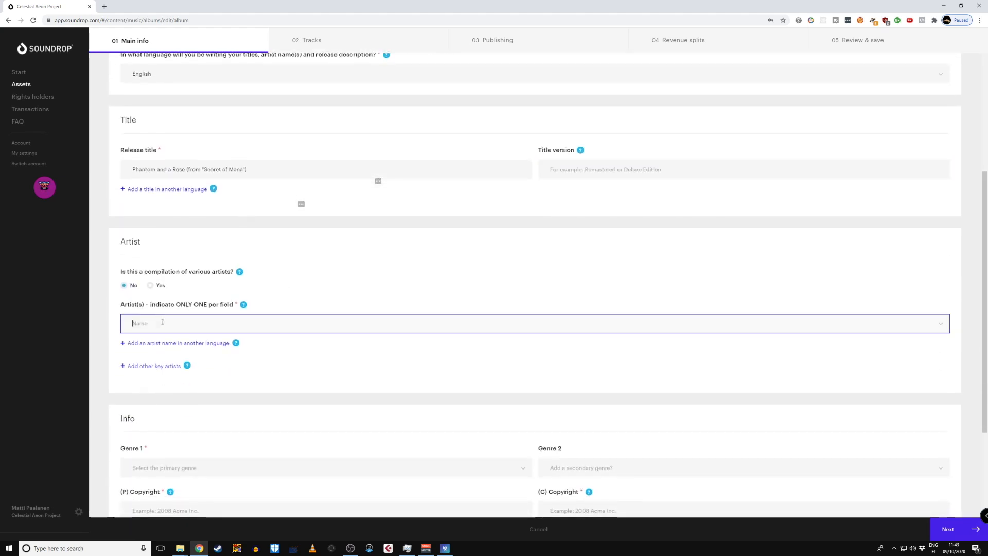
text(celeastia)
key(BackSpace)
key(BackSpace)
key(BackSpace)
key(BackSpace)
key(BackSpace)
text(stial)
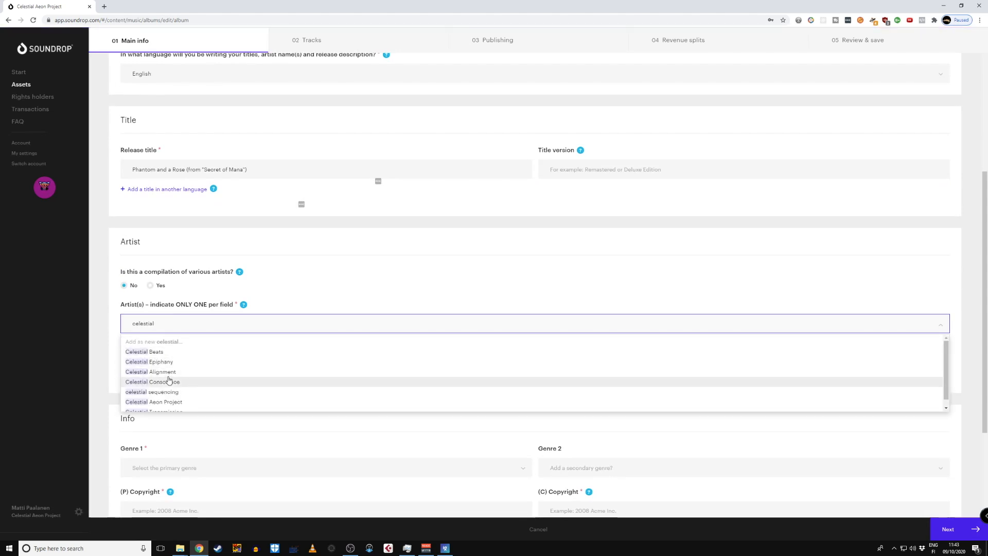
text(aeon)
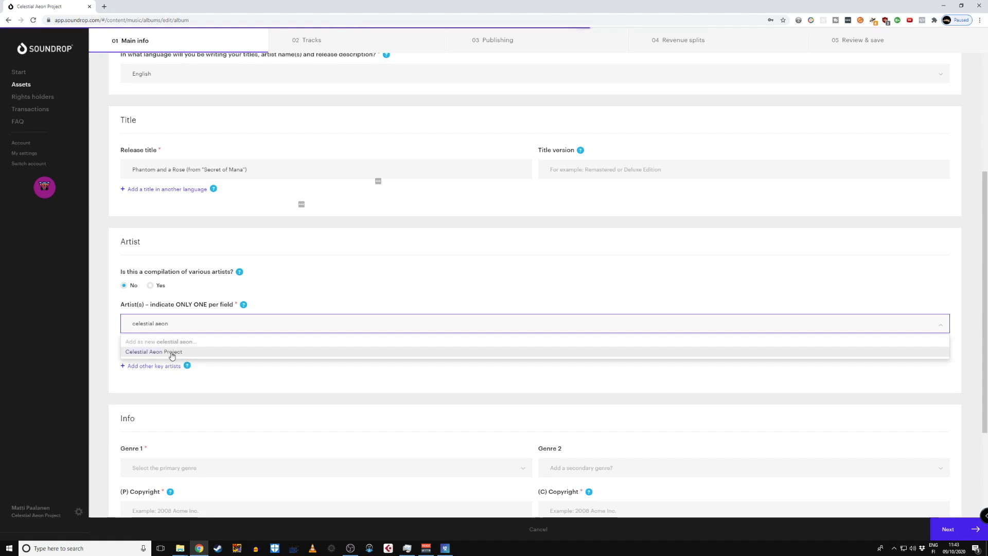
click(170, 353)
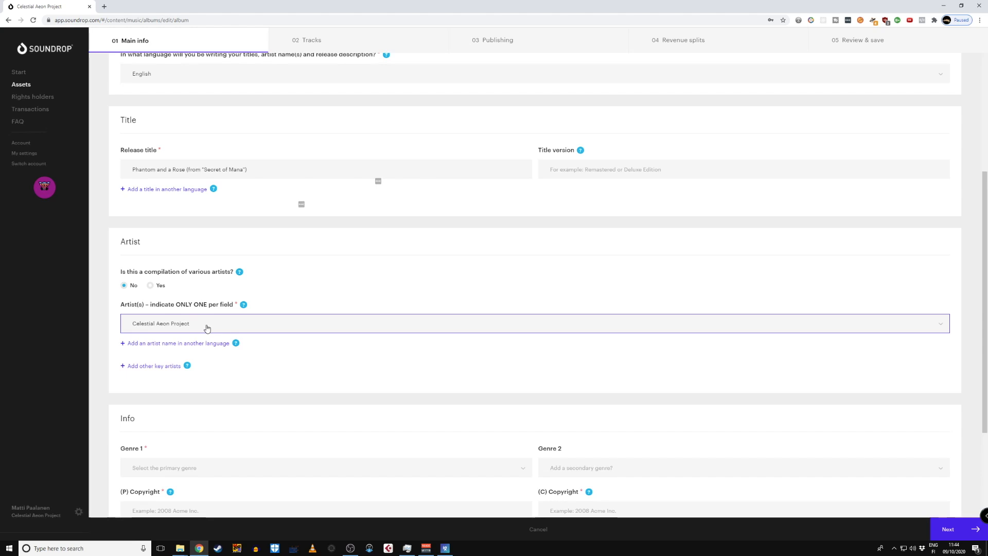
Add another key artist entry, trying the Primary Artist role and returning it to Featuring.
scroll(201, 330, down, 2)
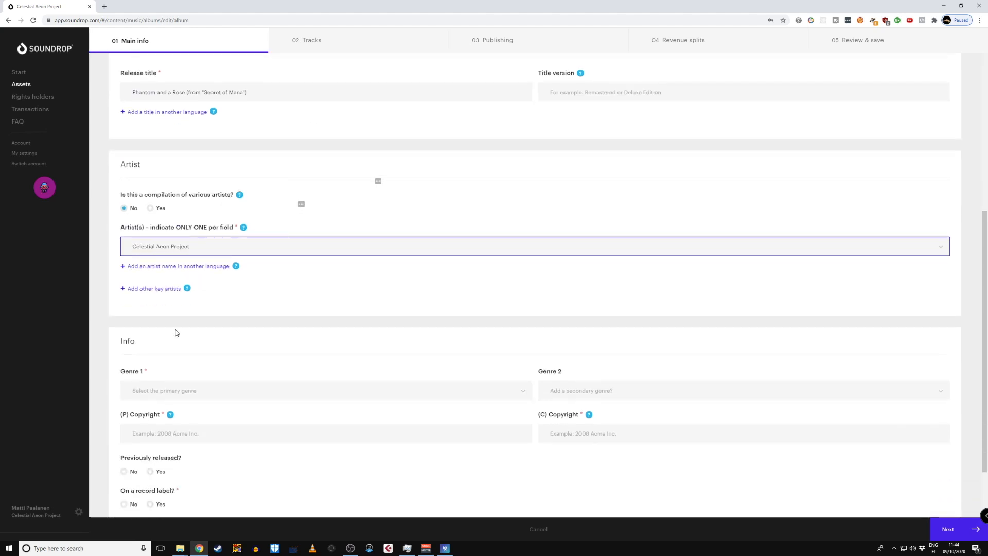
click(159, 290)
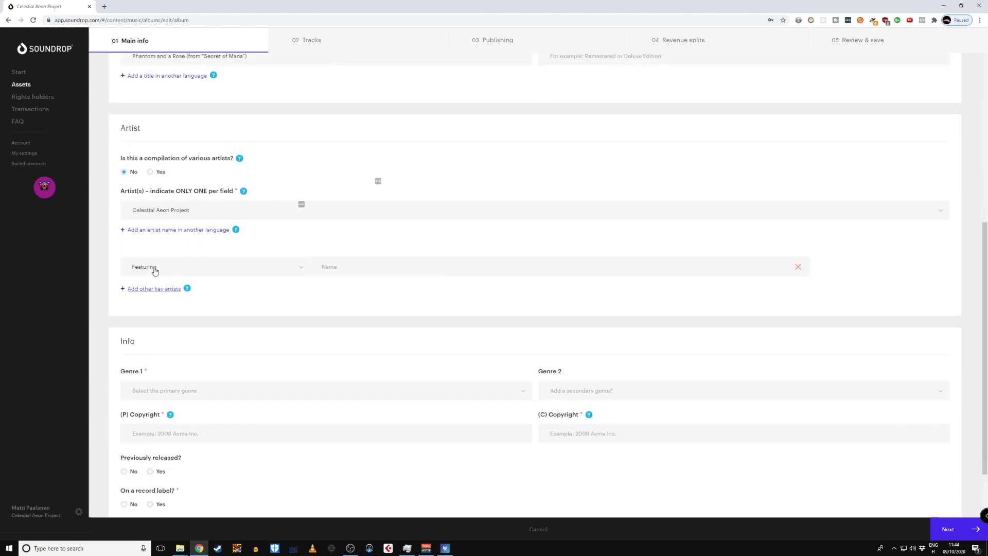
click(153, 266)
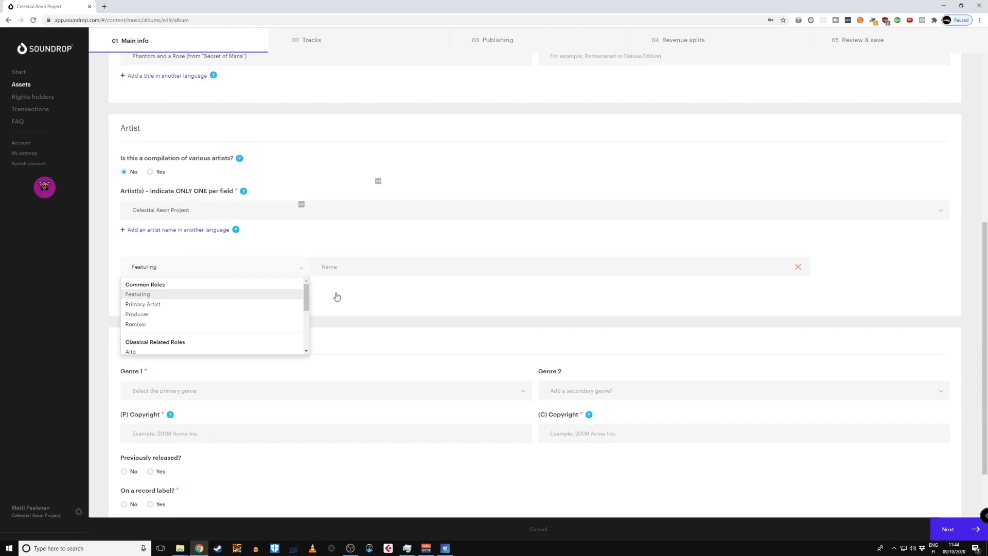
click(338, 267)
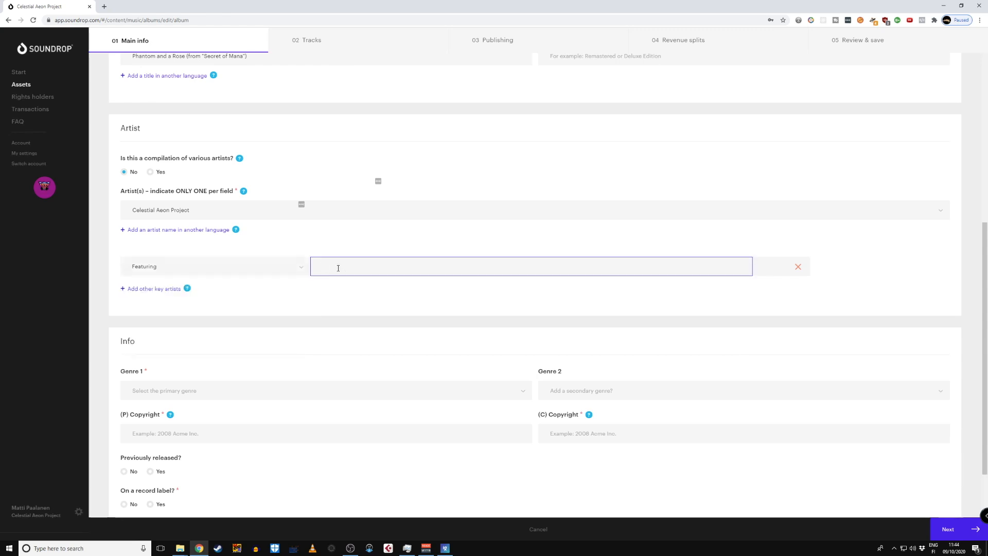
click(147, 264)
click(153, 304)
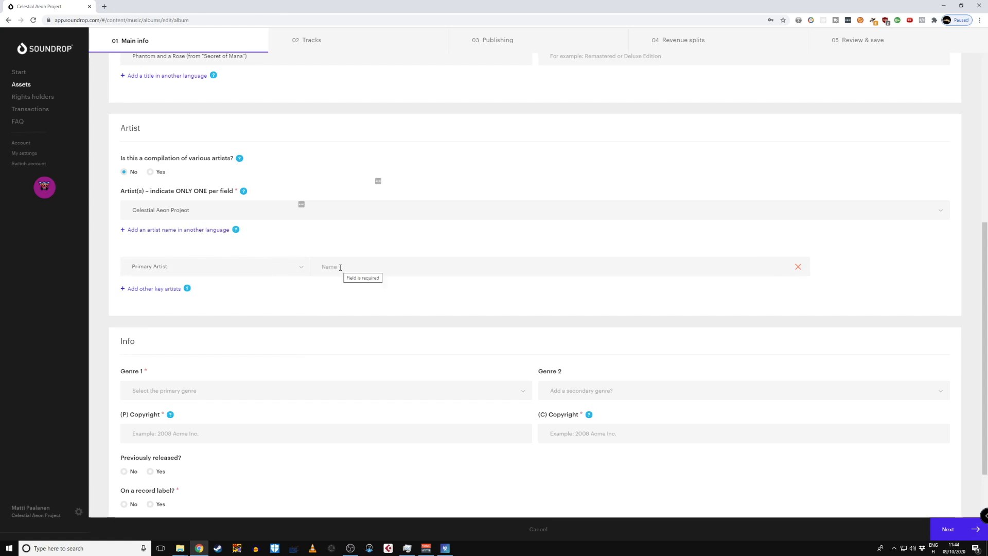
click(256, 266)
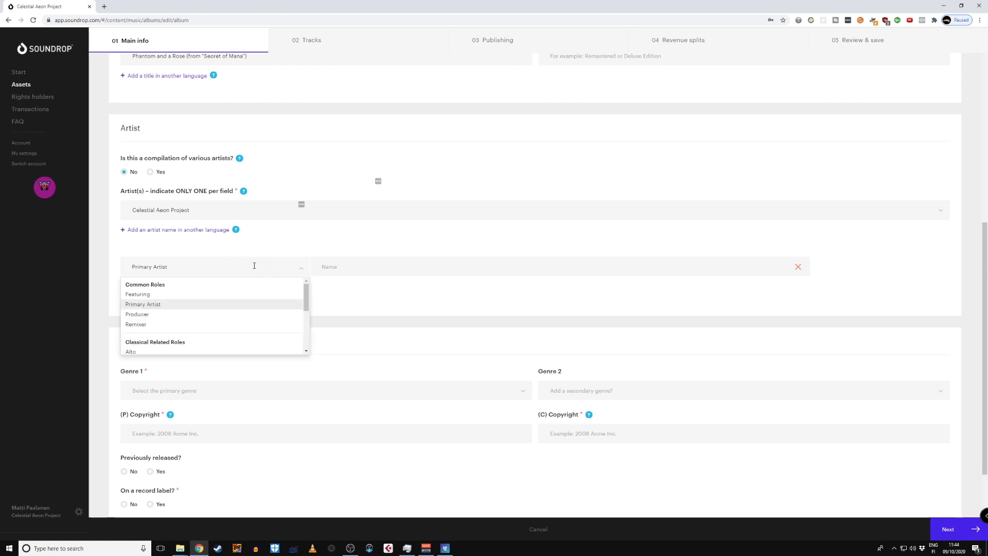
click(239, 296)
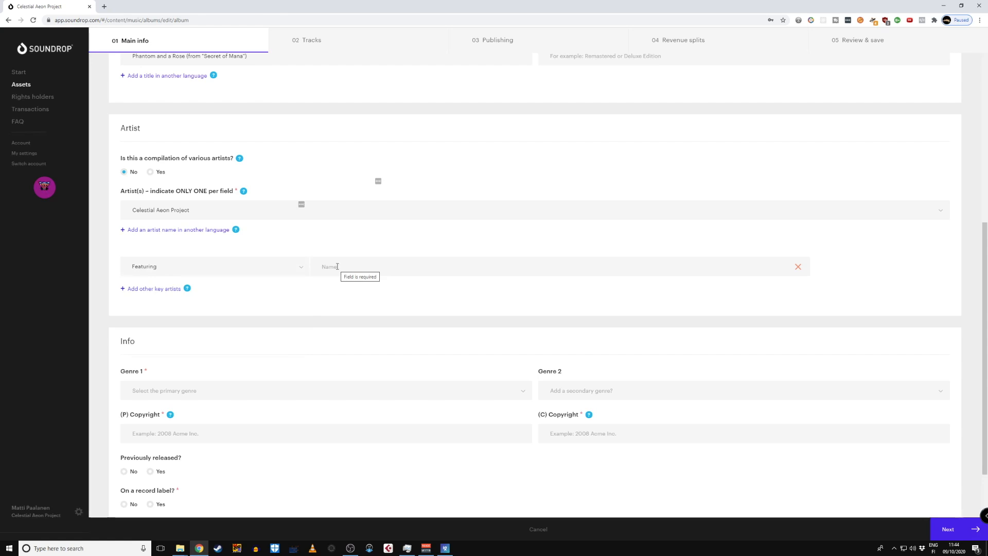
Alternate the extra key artist's role between Primary Artist and Featuring, and remove the entry.
click(282, 273)
click(189, 311)
click(347, 263)
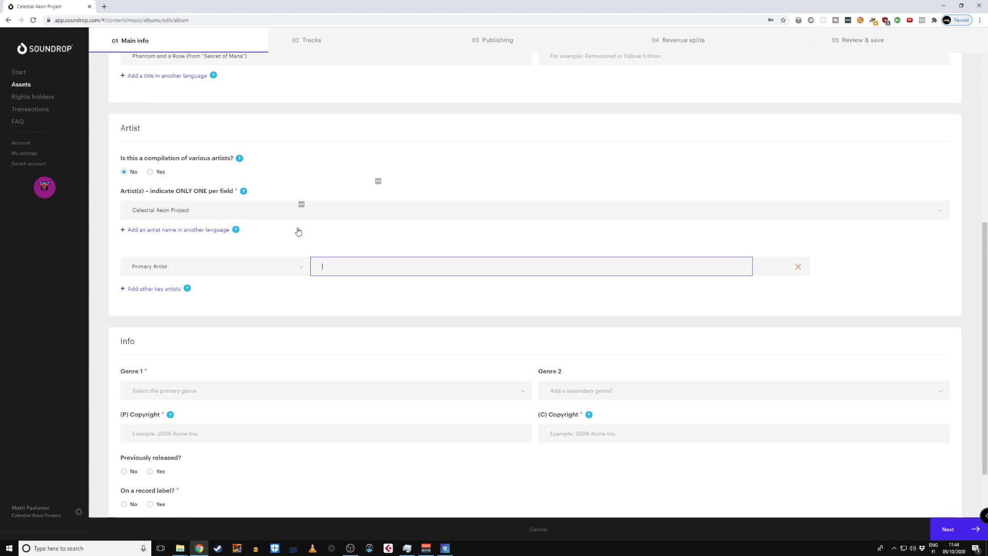
click(264, 266)
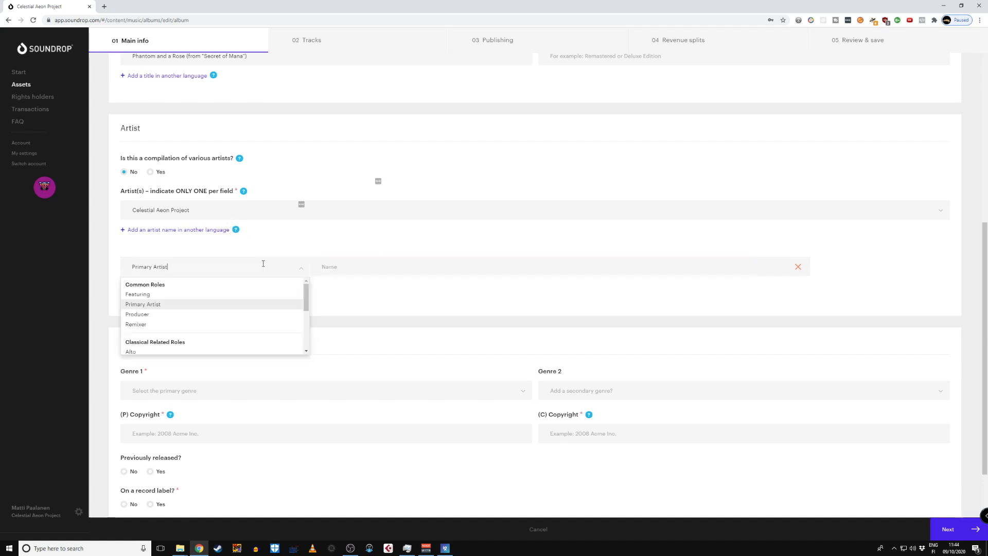
click(213, 298)
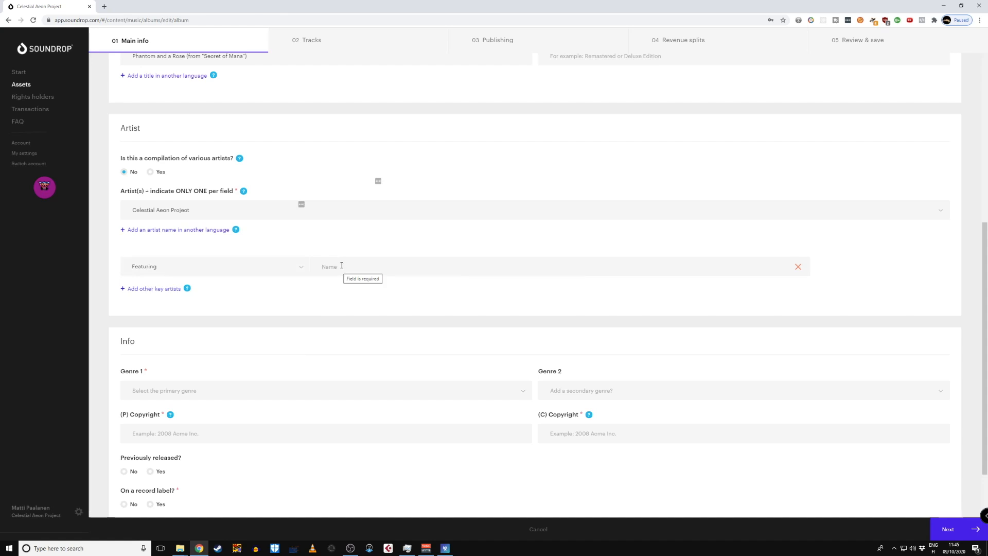
click(286, 267)
click(253, 302)
click(281, 267)
click(314, 250)
click(797, 268)
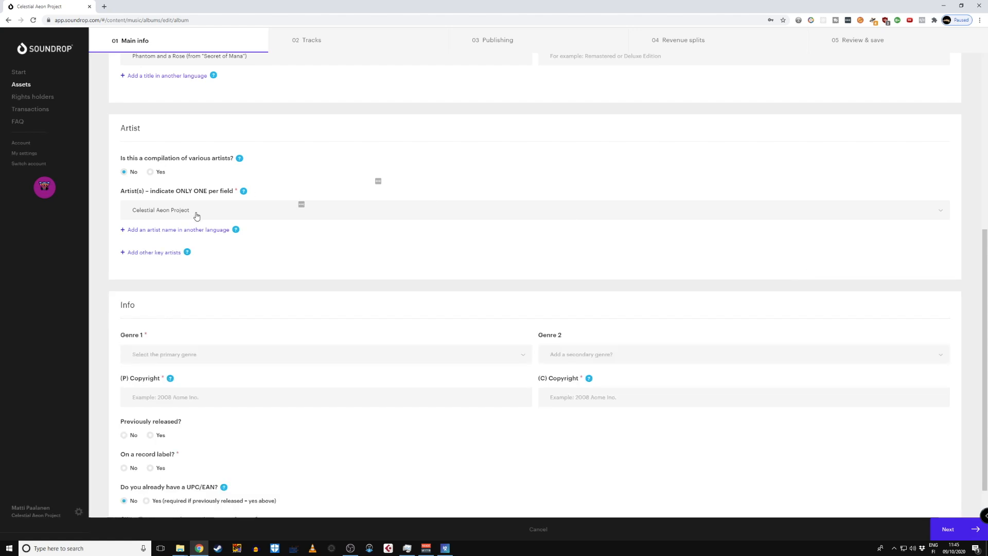
Set the release's primary genre to Instrumental.
scroll(231, 247, up, 3)
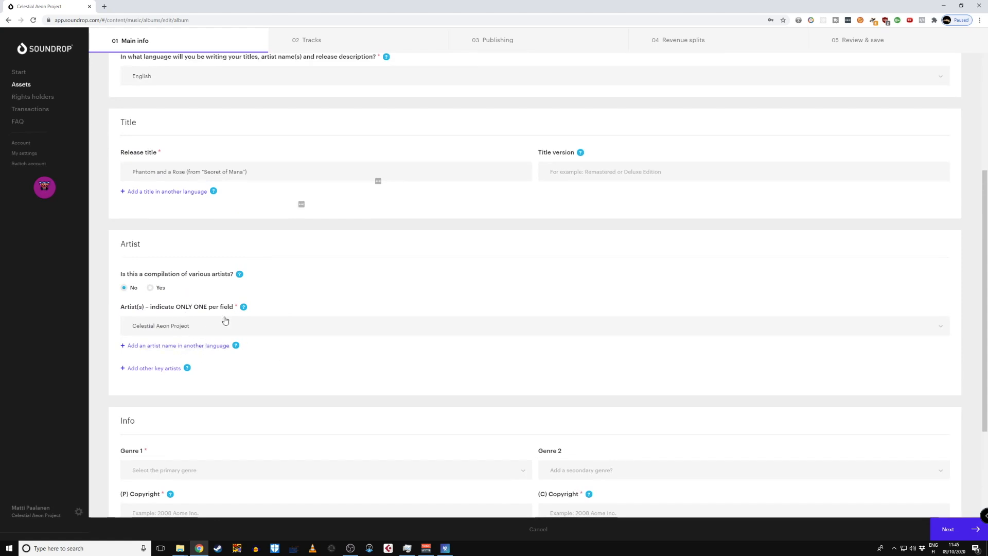
scroll(235, 329, down, 2)
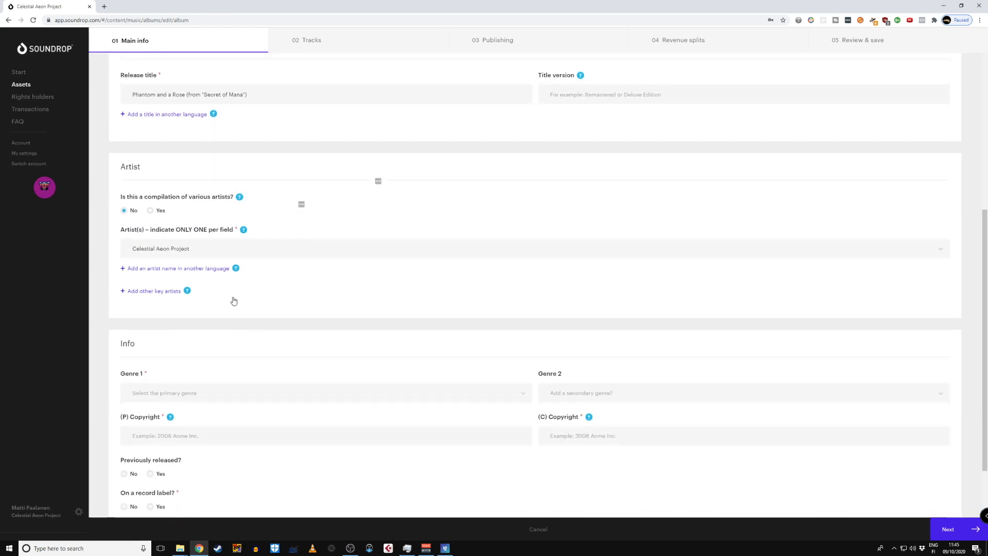
scroll(240, 318, down, 3)
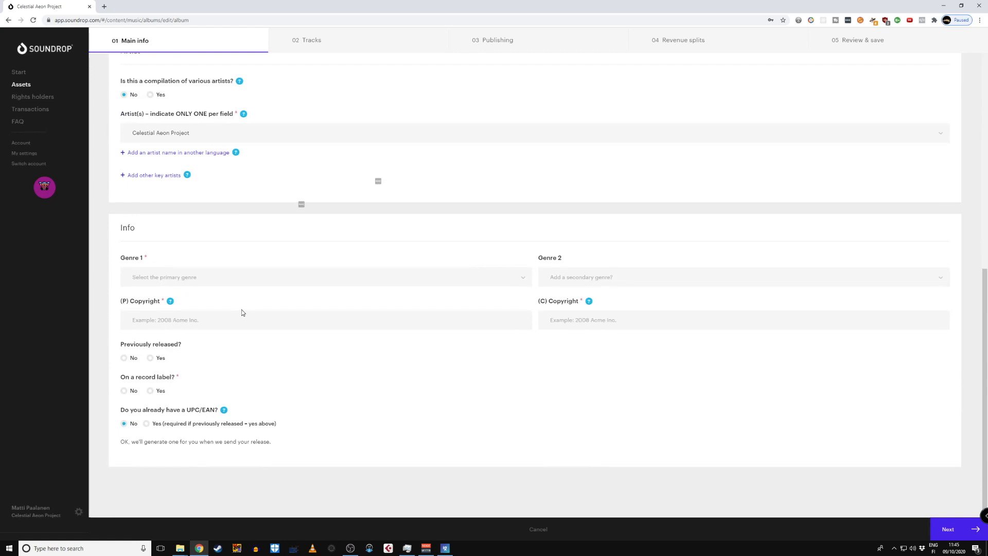
click(195, 278)
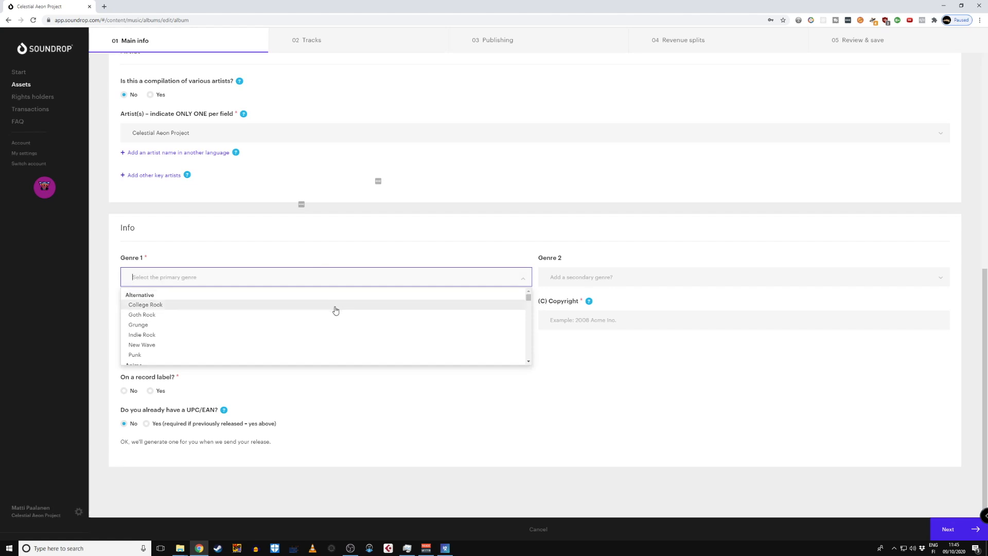
mouse_move(529, 296)
mouse_down()
mouse_move(533, 359)
mouse_move(534, 298)
mouse_up()
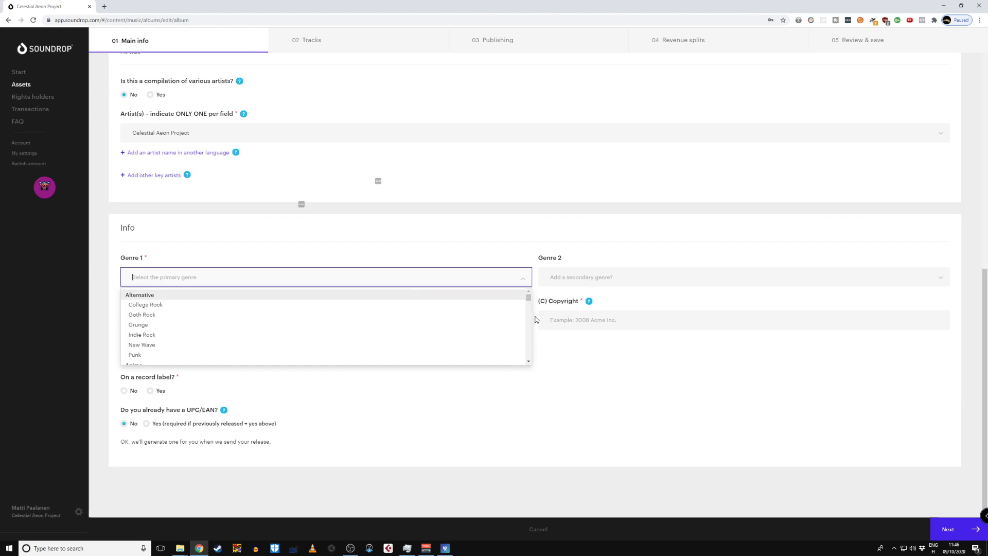
click(354, 276)
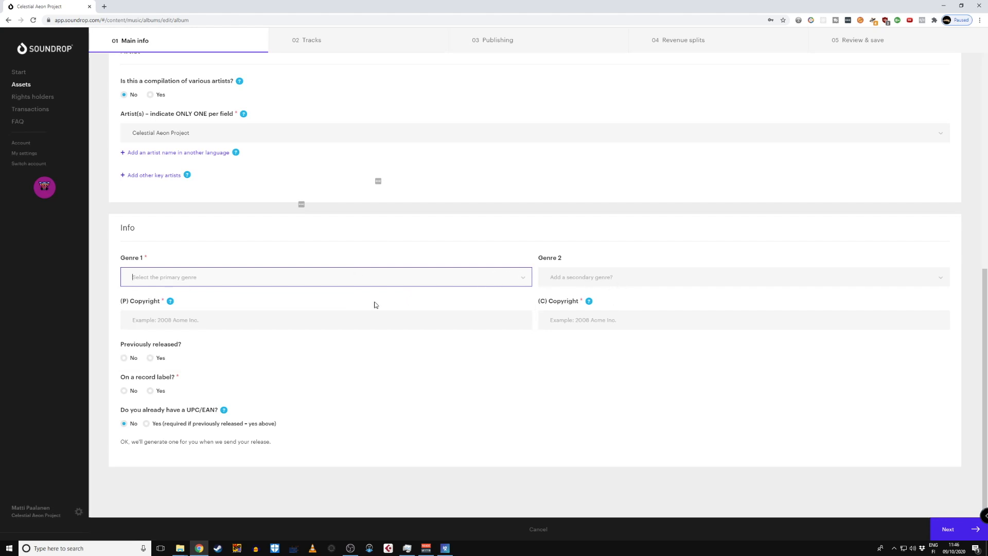
click(379, 278)
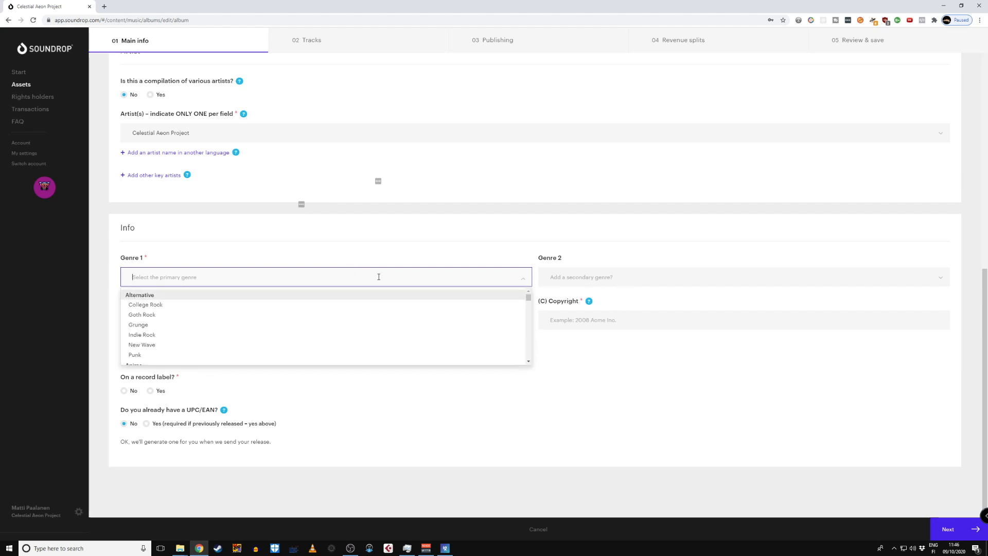
text(instrum)
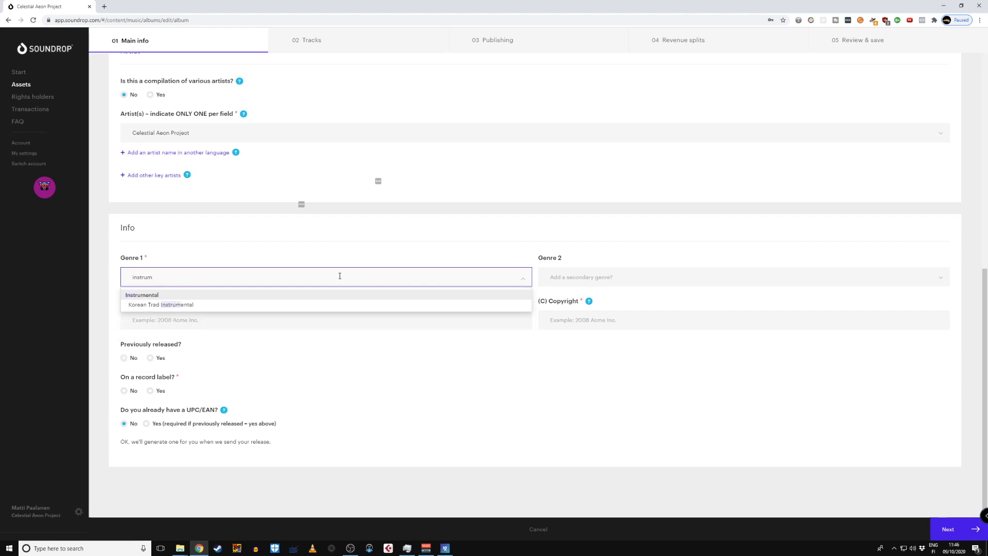
click(277, 294)
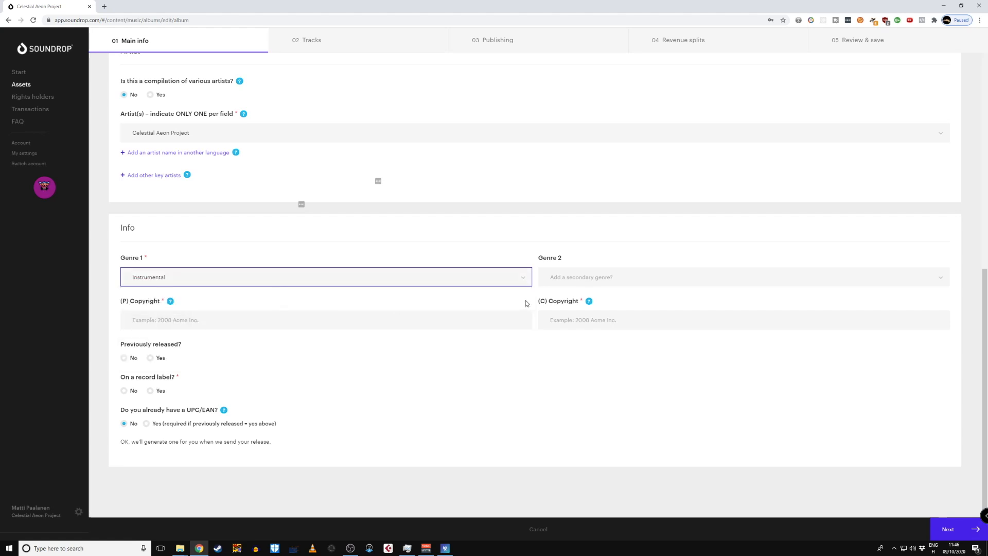
Search the secondary genre options for "easy" and "sound", clearing each search without choosing a genre.
click(574, 278)
text(easy)
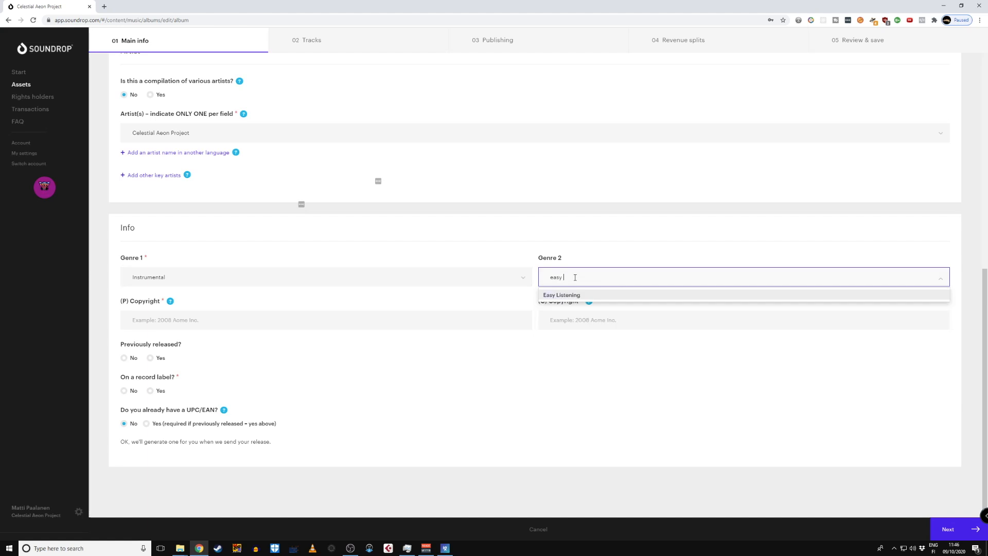
key(ctrl+a)
key(BackSpace)
text(sound)
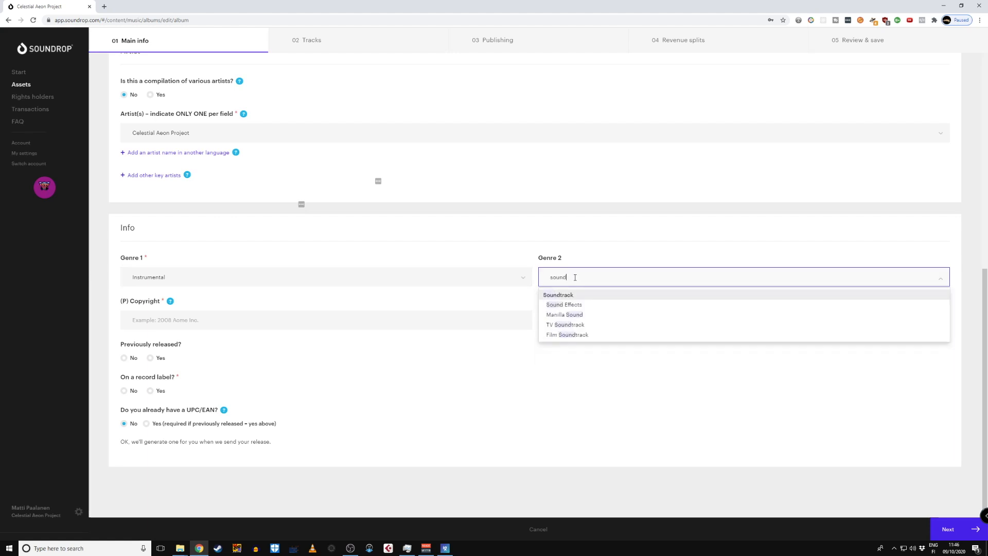
key(BackSpace)
key(BackSpace)
key(BackSpace)
key(BackSpace)
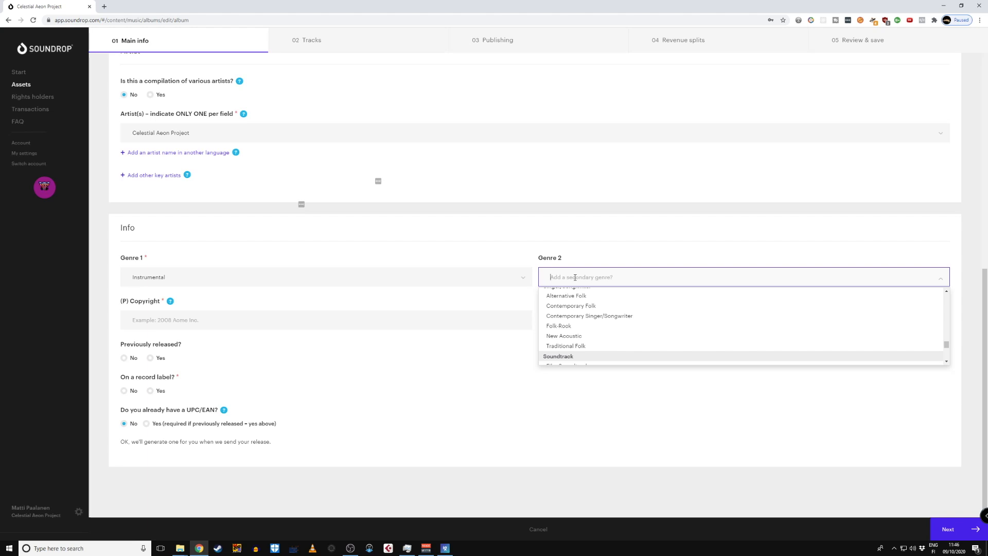
Search the secondary genre options for "clas" and clear the search.
text(clas)
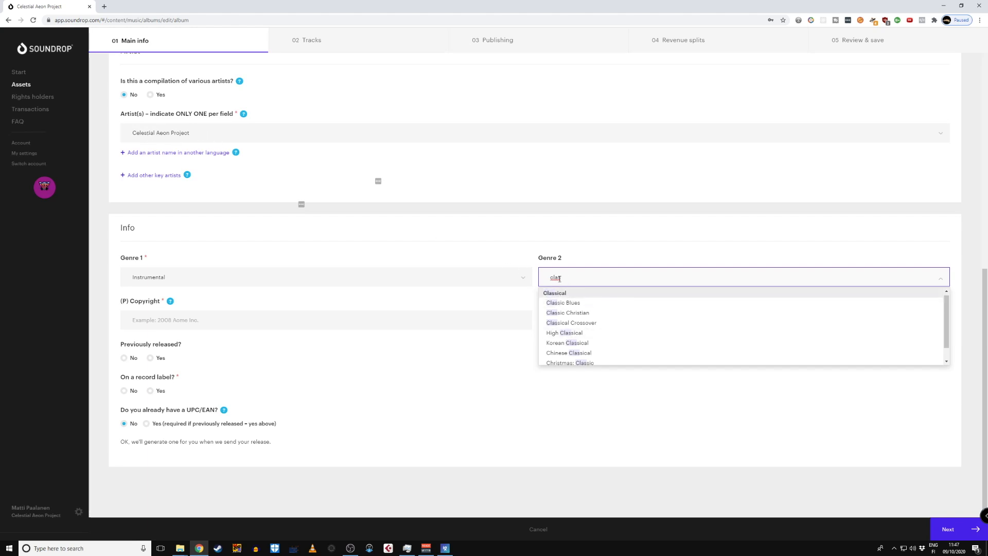
key(BackSpace)
key(BackSpace)
key(BackSpace)
key(BackSpace)
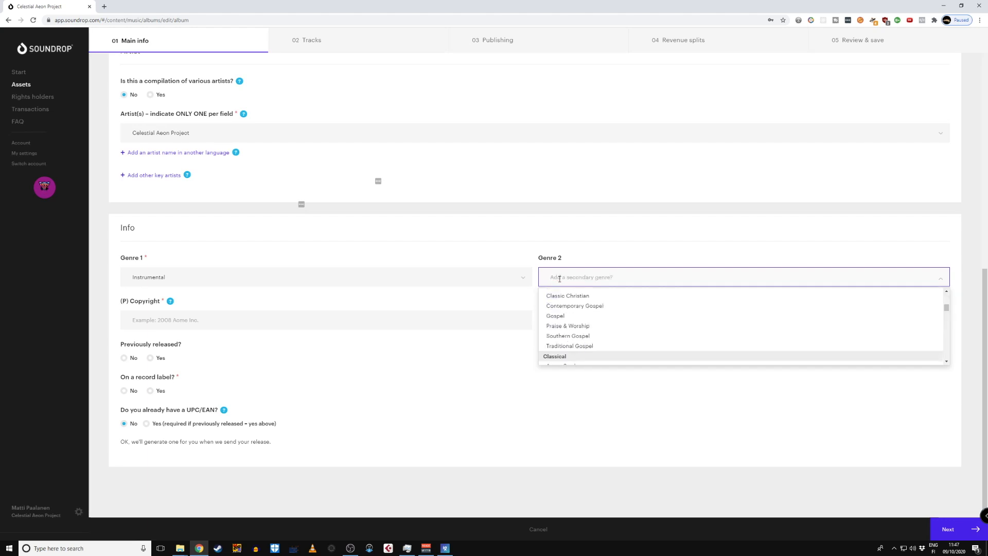
Leave the secondary genre empty and enter "2020 Ouranio Recordings" as both the (P) and (C) copyright.
click(504, 252)
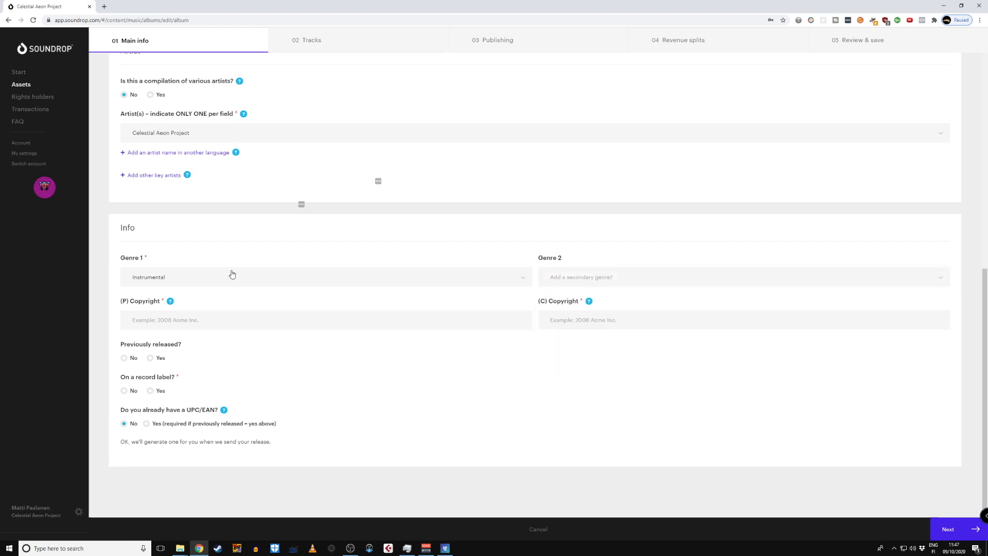
click(196, 320)
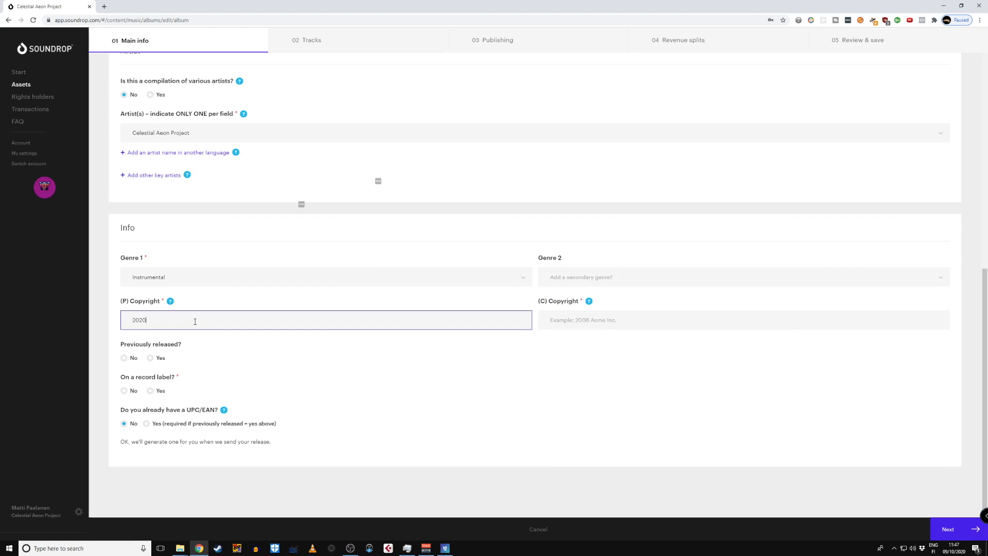
text(2020 Ouranio Recordings)
key(ctrl+a)
key(ctrl+c)
click(590, 320)
key(ctrl+v)
Mark the release as not previously released, after briefly viewing the fields that the Yes answer requires.
click(124, 359)
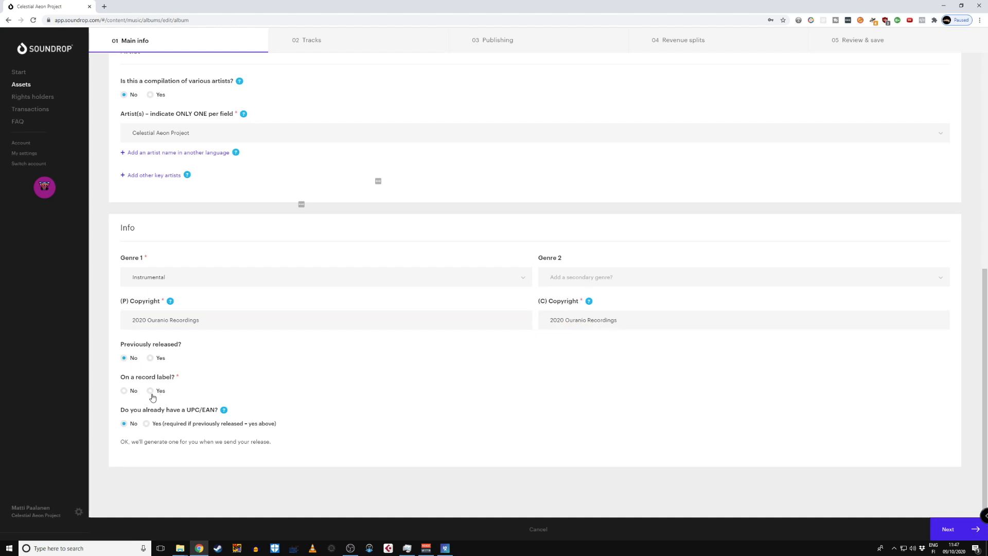
click(150, 358)
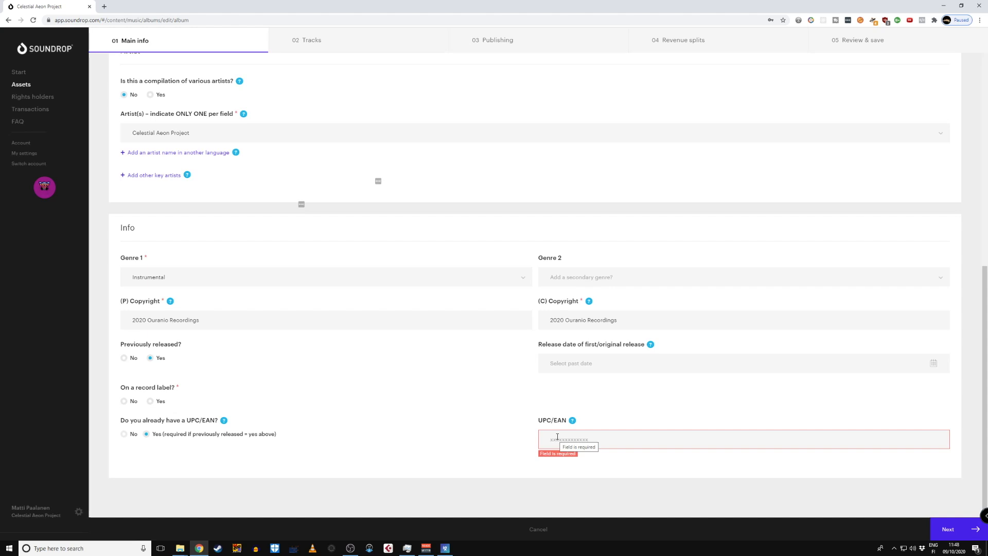
click(124, 358)
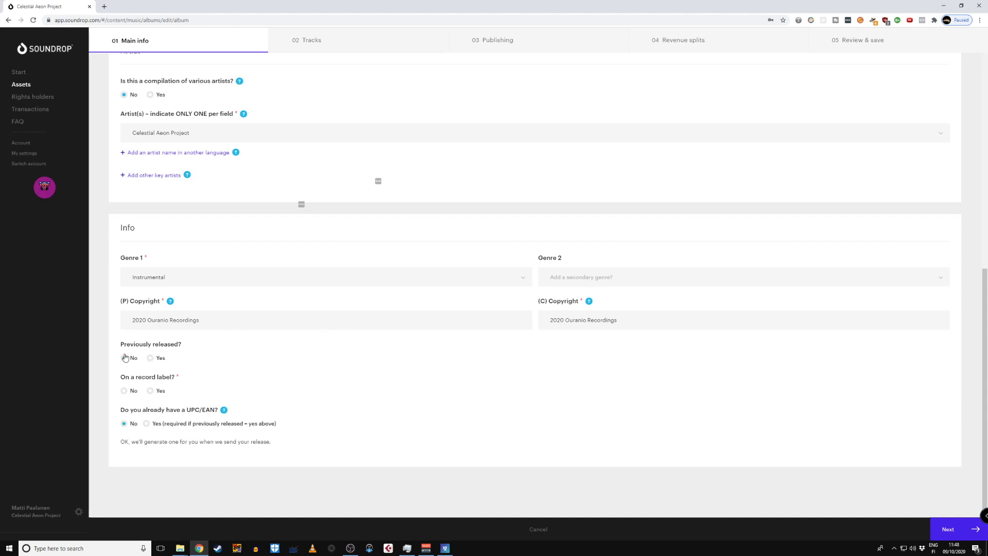
Mark the release as being on a record label and select the existing label Ouranio Recordings.
click(152, 391)
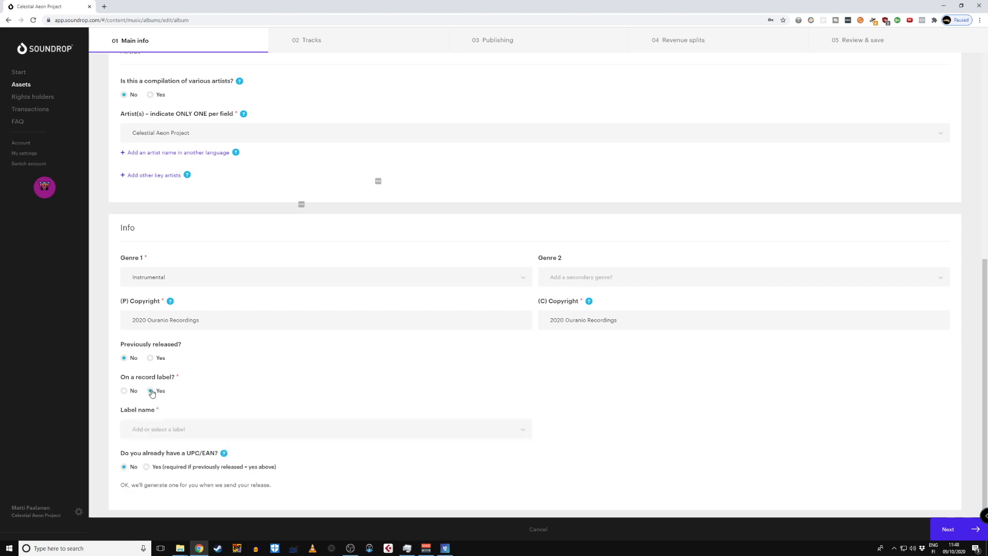
click(178, 429)
text(ouranio reo)
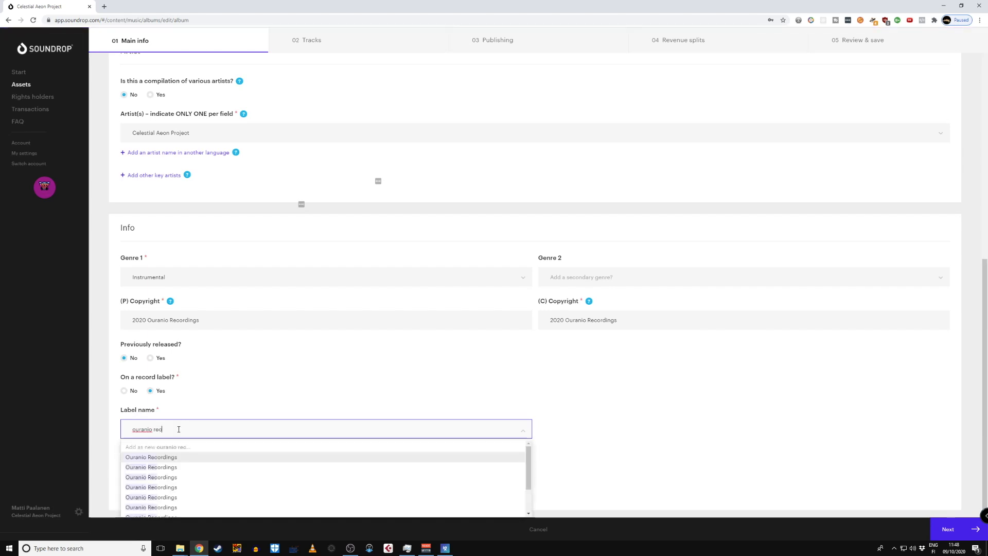
click(170, 455)
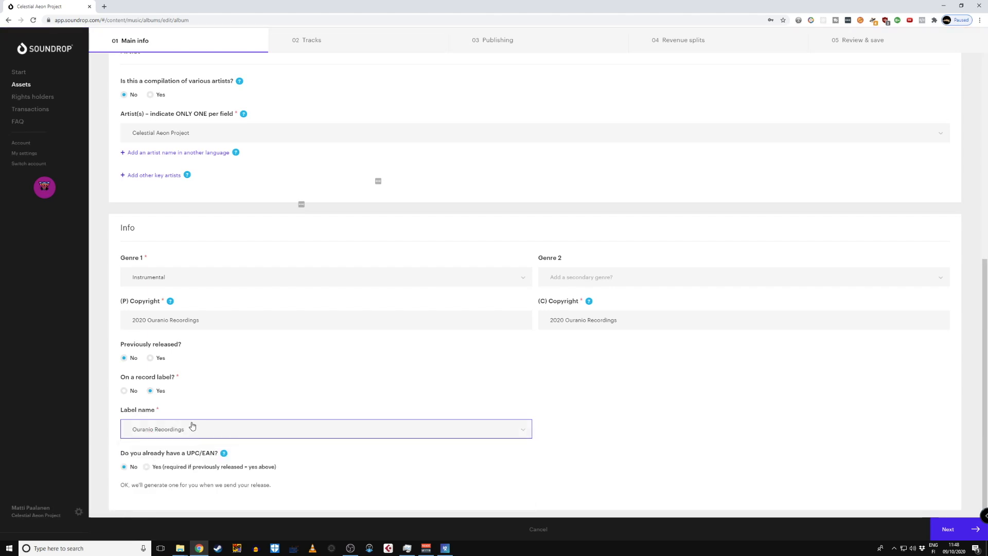
Switch the record label answer to No and back to Yes, keeping Ouranio Recordings as the label.
click(123, 391)
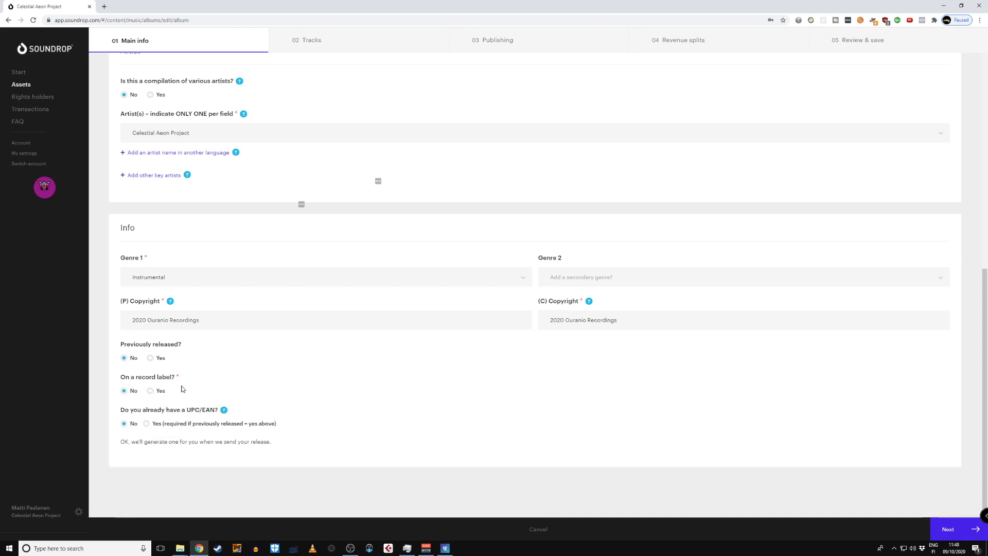
click(151, 391)
click(170, 427)
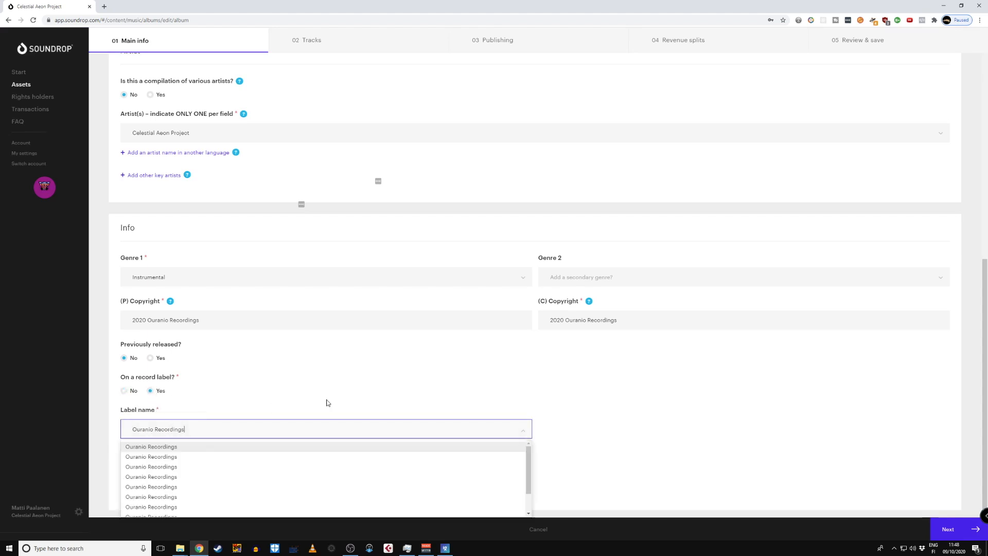
click(661, 410)
Continue to the release's tracks and add a new track, uploading its audio file.
scroll(265, 401, down, 1)
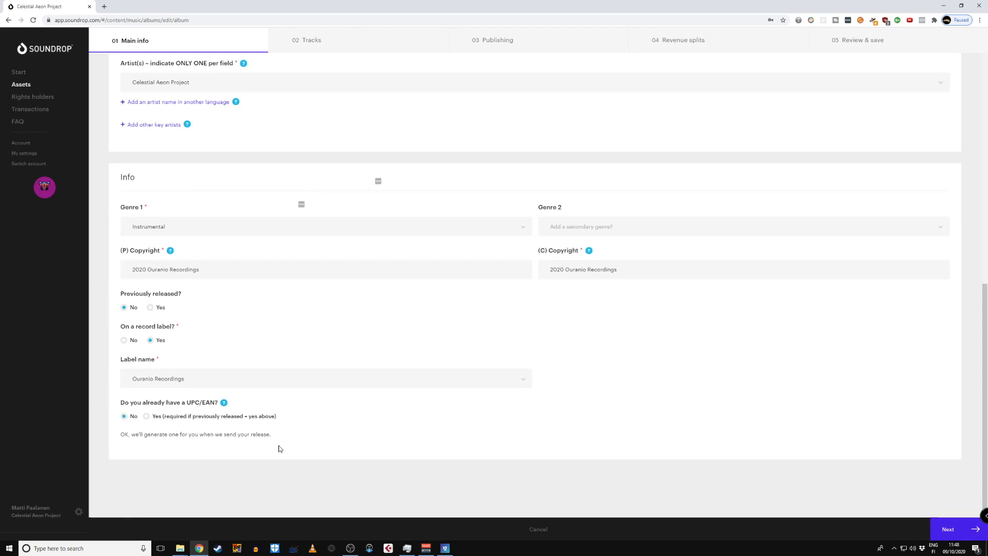
click(957, 531)
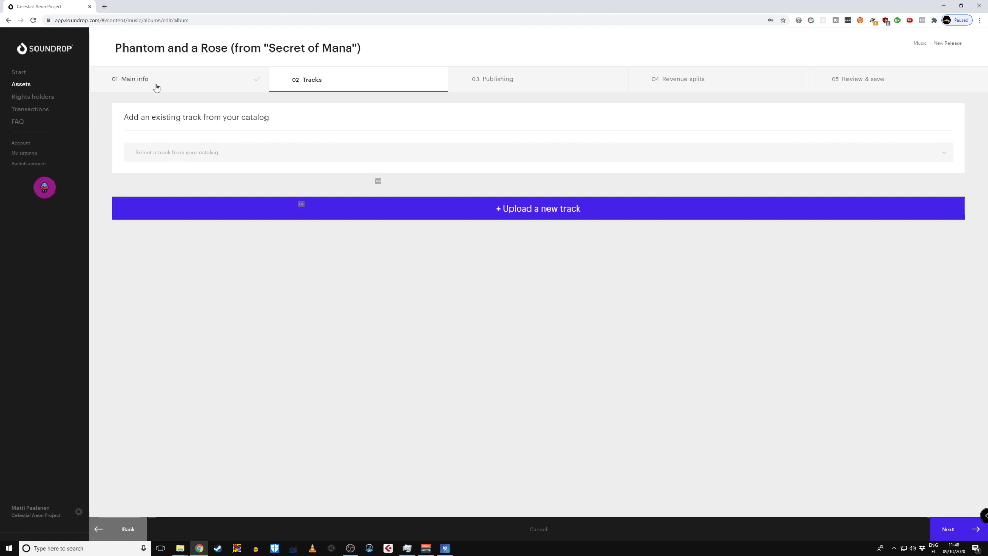
click(171, 152)
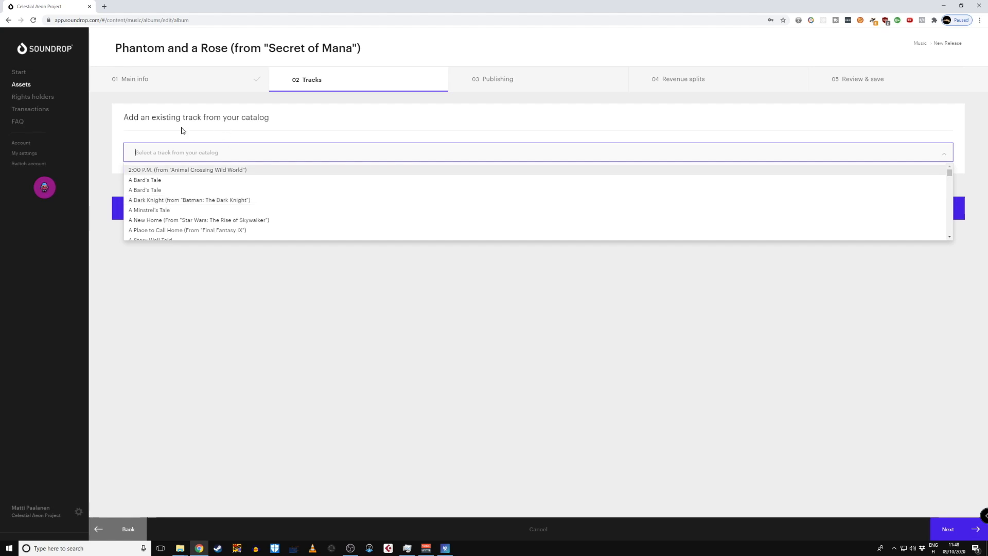
click(108, 134)
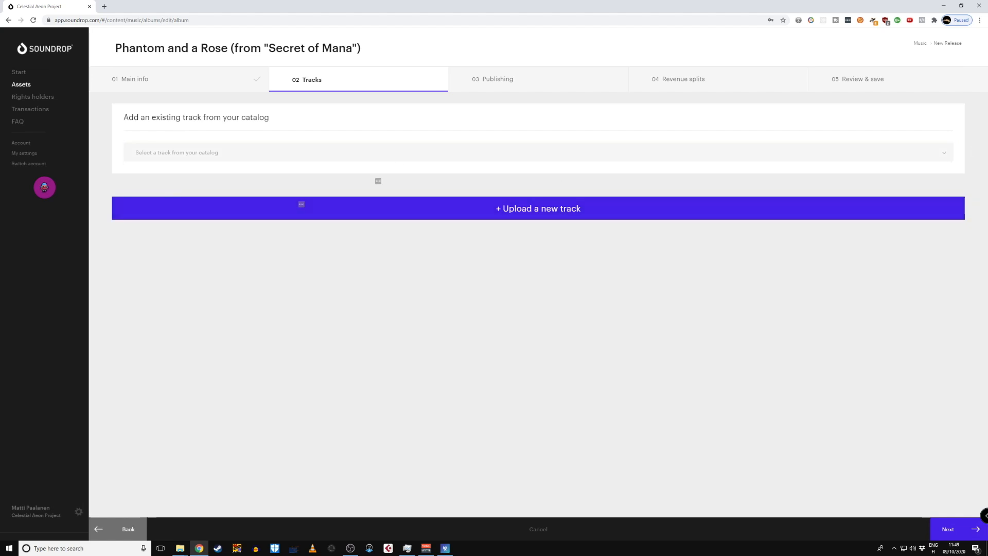
click(593, 218)
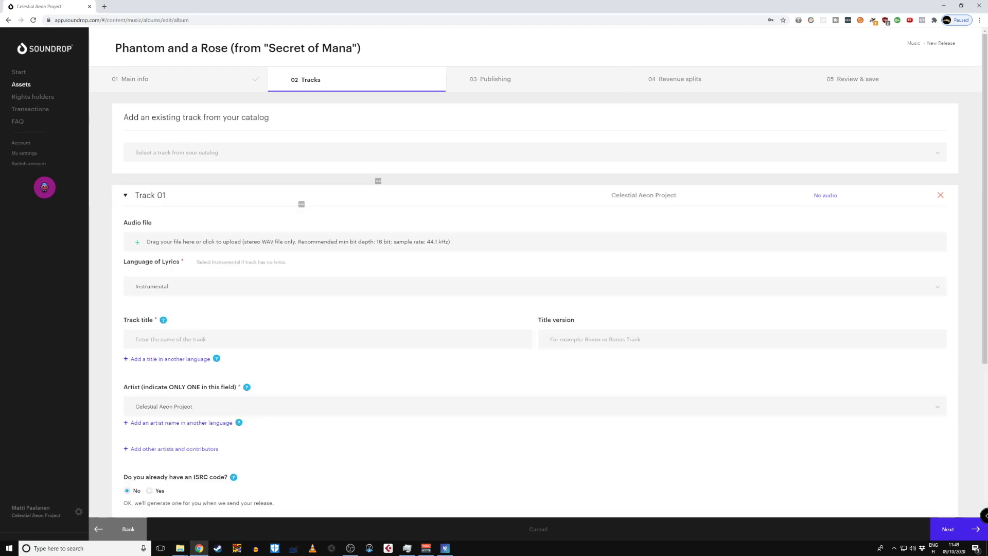
drag(985, 180, 194, 240)
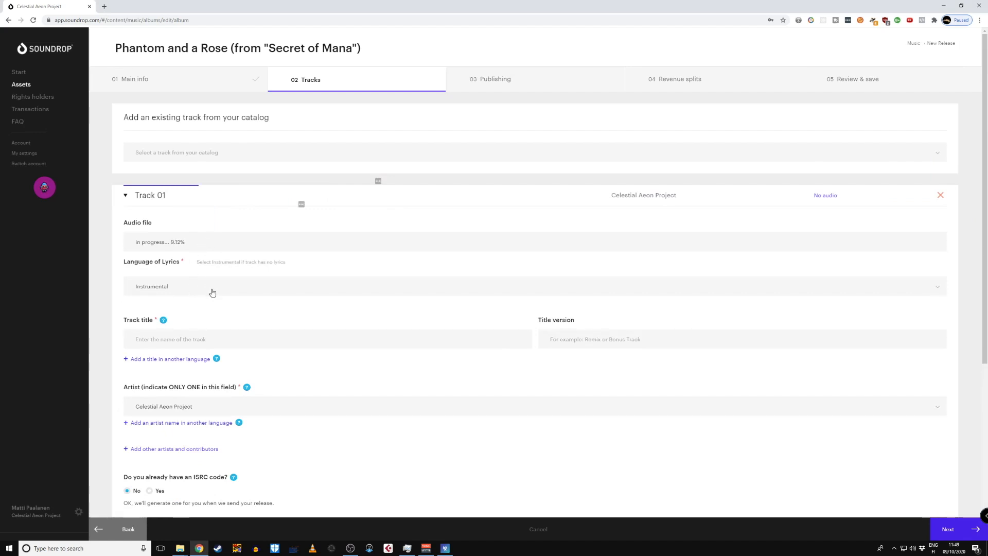
Copy the release title "Phantom and a Rose (from "Secret of Mana")" into the new track's title.
click(188, 344)
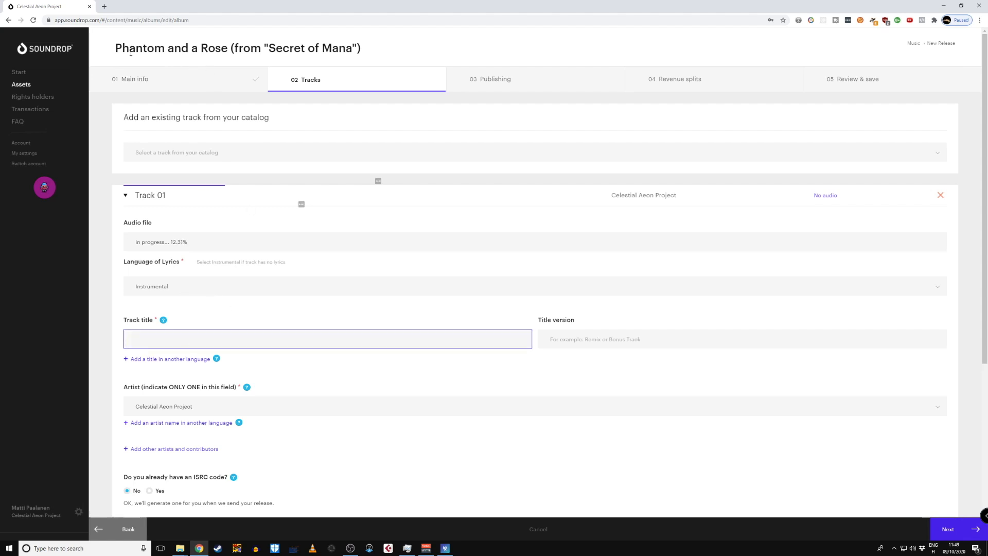
drag(116, 48, 377, 47)
key(ctrl+c)
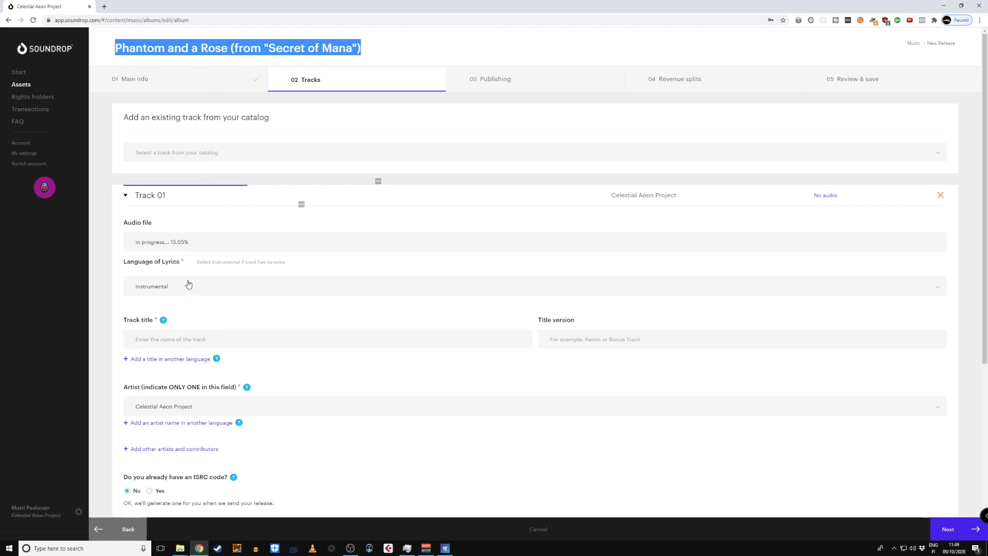
click(172, 345)
key(ctrl+v)
click(128, 303)
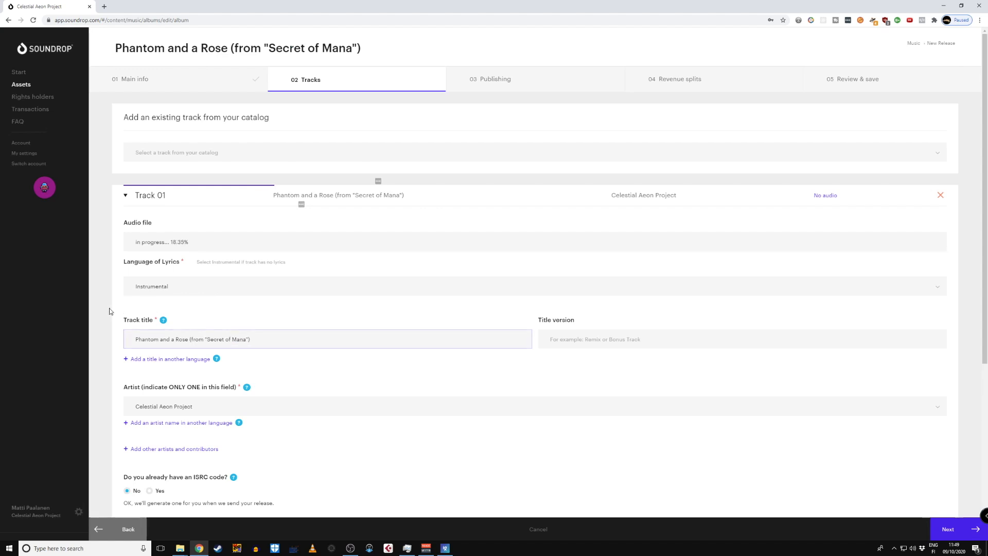
Add an entry for another artist or contributor to the track and remove it.
scroll(110, 303, down, 2)
scroll(109, 305, down, 3)
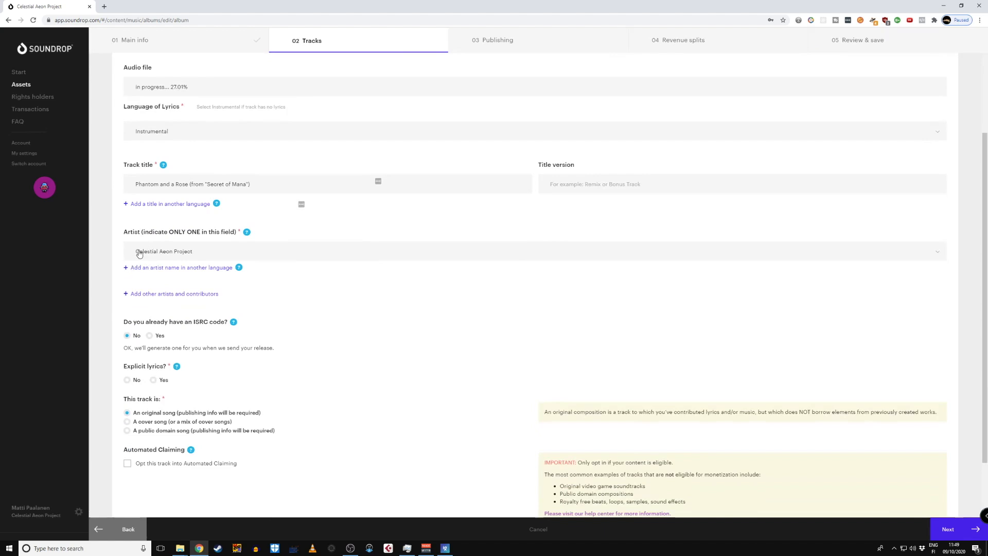
click(152, 295)
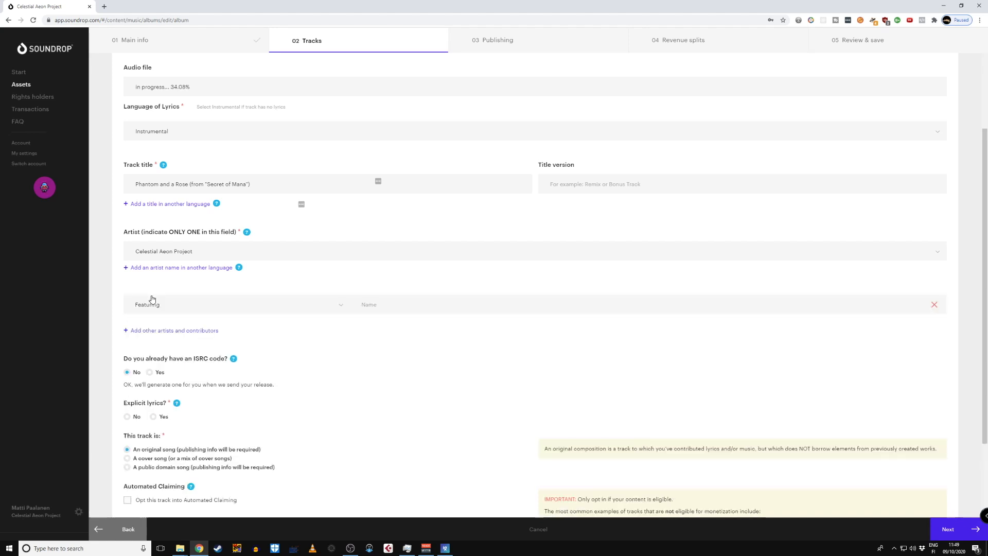
click(934, 307)
Indicate that the track has no existing ISRC code and no explicit lyrics.
scroll(216, 303, down, 1)
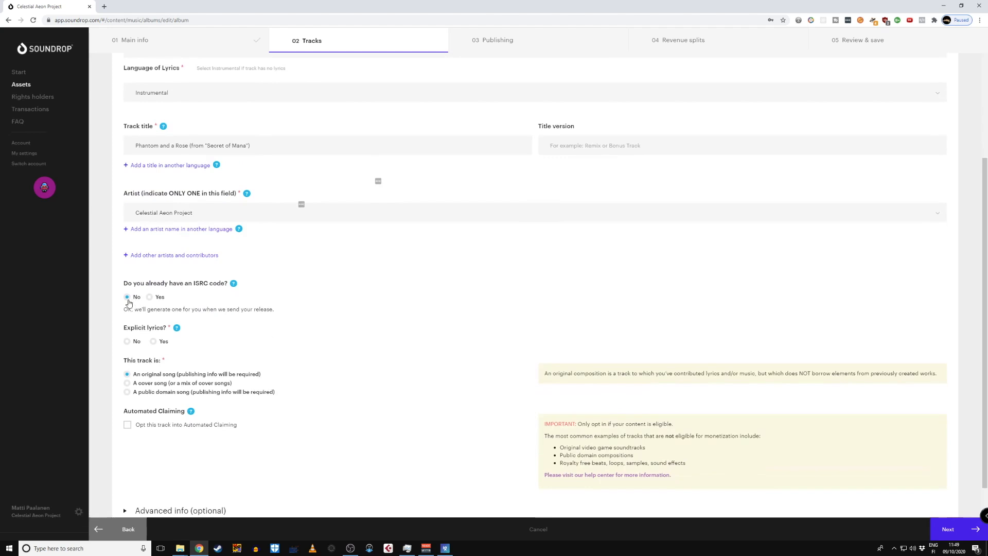
click(127, 298)
click(135, 343)
Classify the track as a cover song and opt it into Automated Claiming.
scroll(136, 329, down, 2)
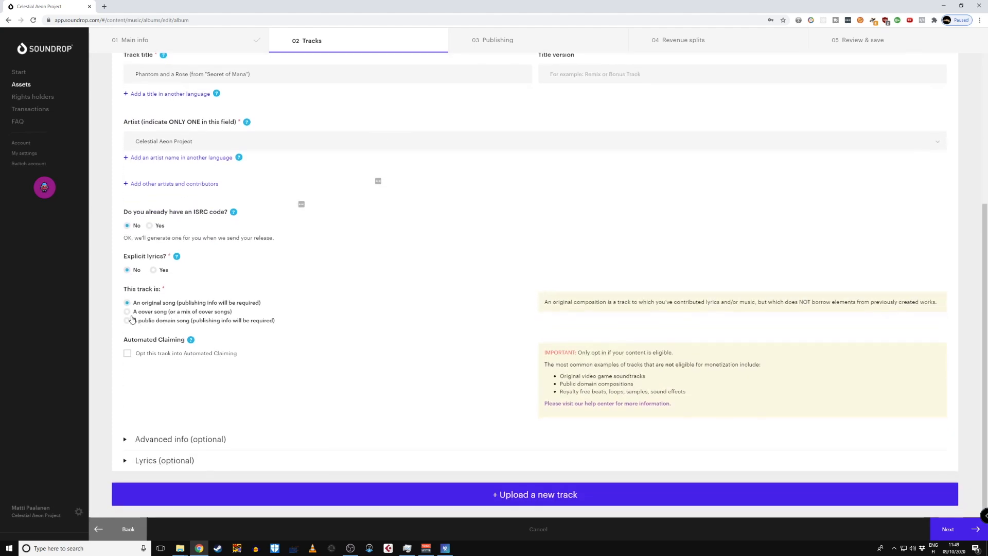
click(127, 313)
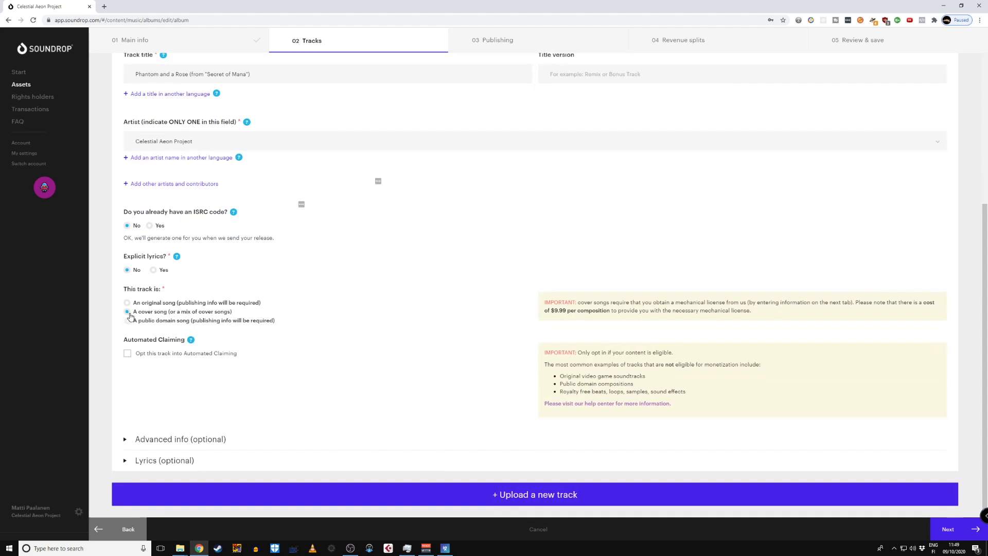
click(127, 355)
mouse_move(191, 342)
scroll(418, 390, up, 5)
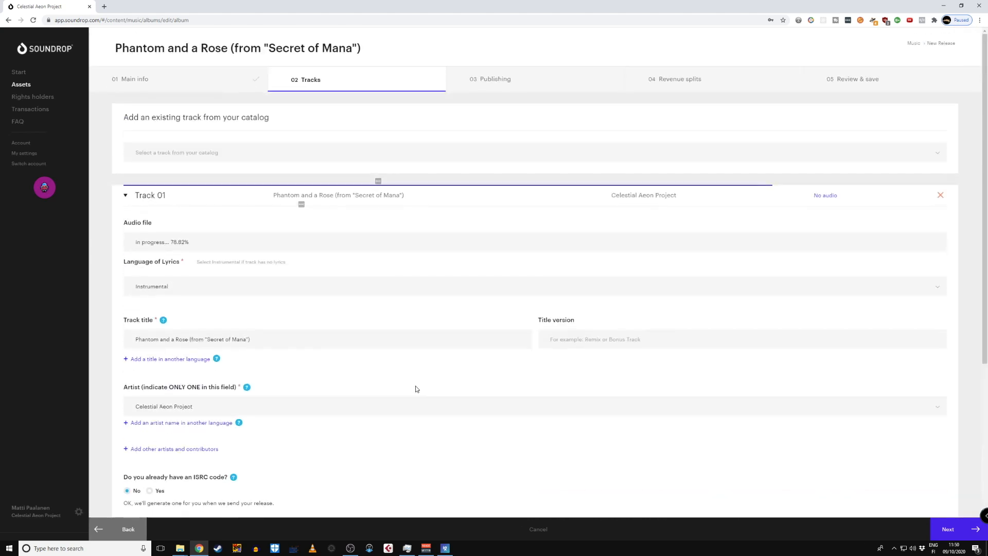
scroll(416, 386, down, 5)
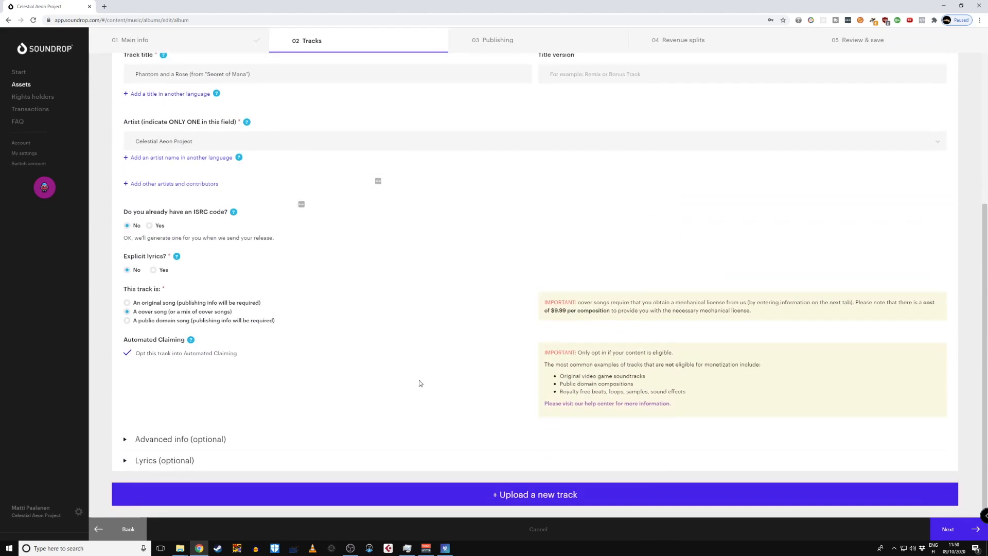
Continue to publishing, open the track's mechanical license request, and enter "Phantom and a Rose" as the original composition title.
click(945, 530)
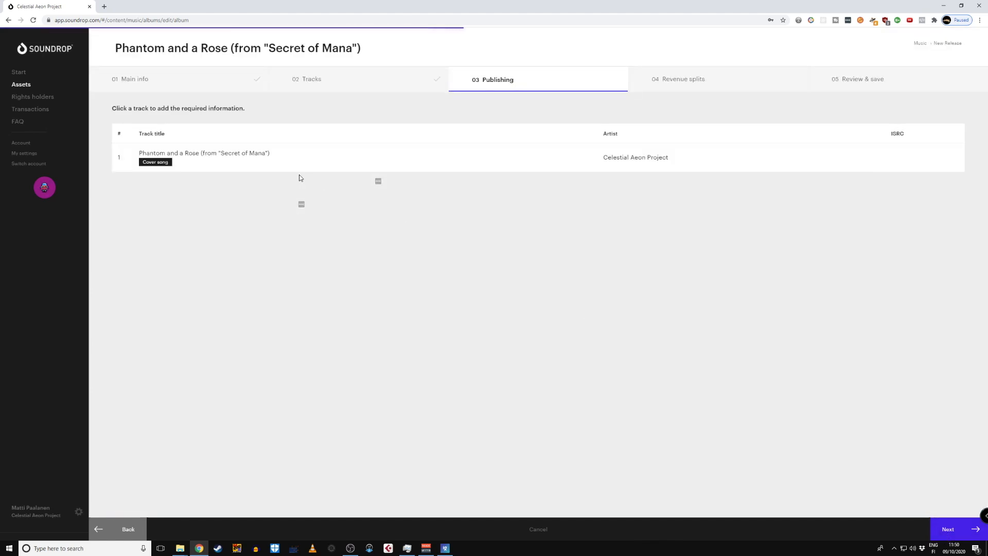
click(237, 157)
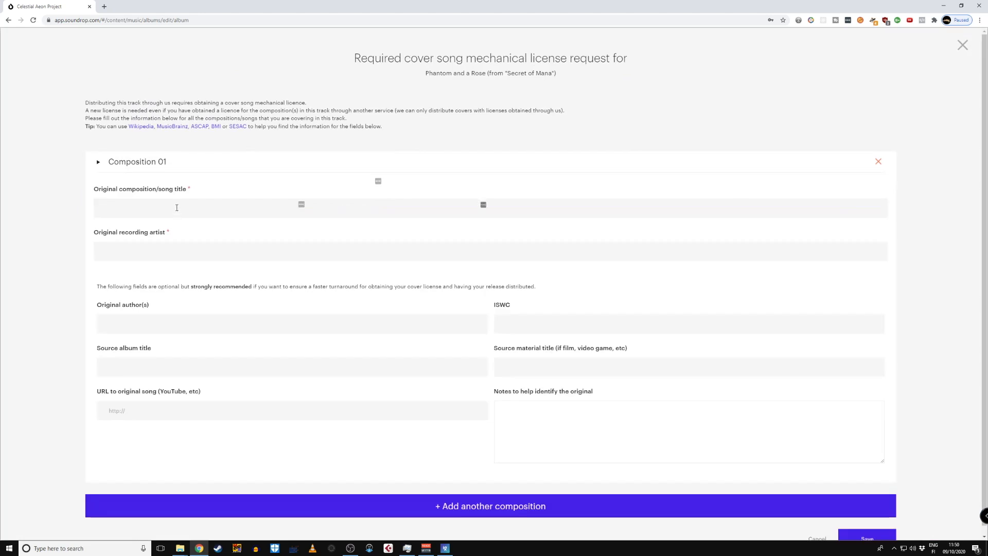
click(177, 206)
text(Phantom)
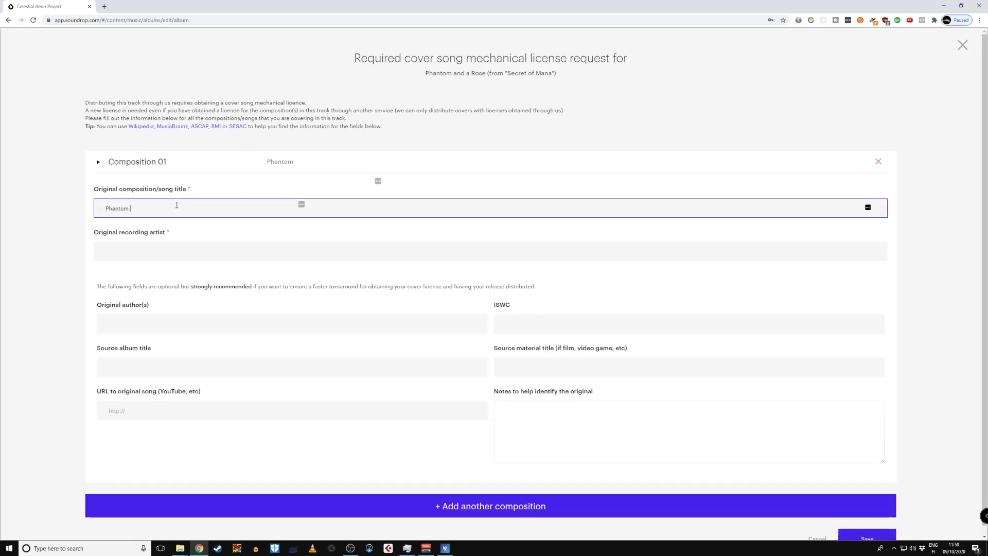
text( and a Ros)
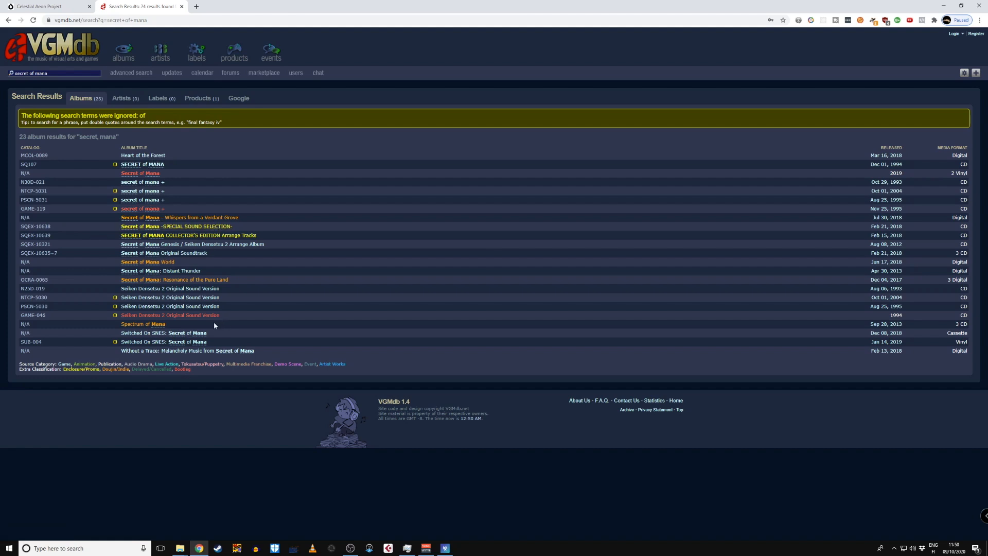
Open the Secret of Mana Original Soundtrack album in VGMdb and copy its composer's name into the license request's original recording artist.
click(177, 253)
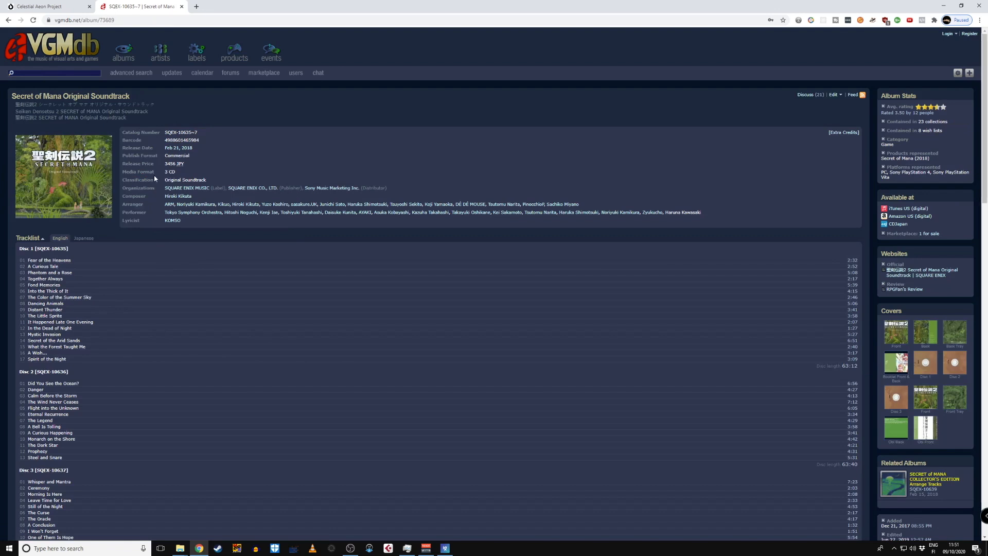
triple_click(190, 199)
key(ctrl+c)
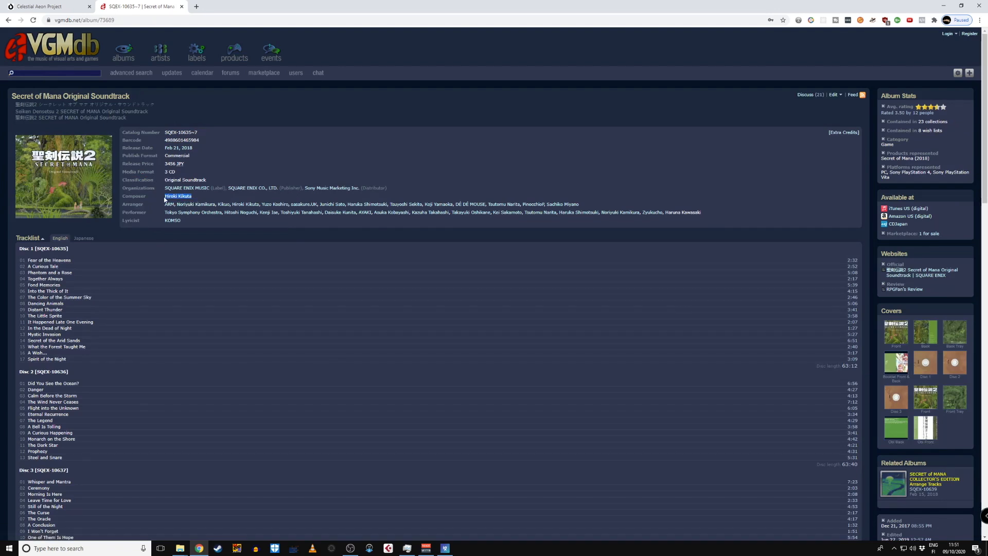
click(65, 10)
click(185, 253)
key(ctrl+v)
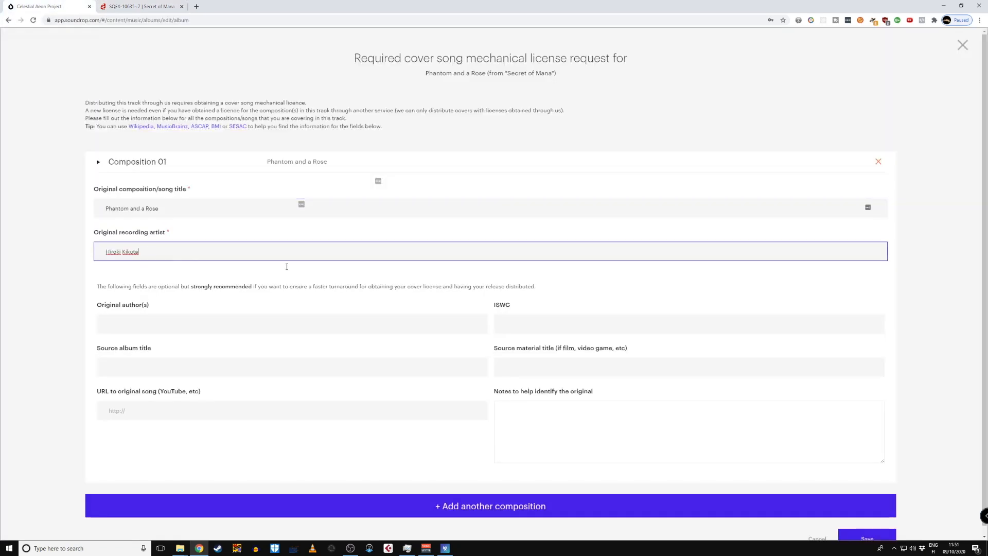
Enter "Secret of Mana video game" as the source material title in the mechanical license request.
click(544, 422)
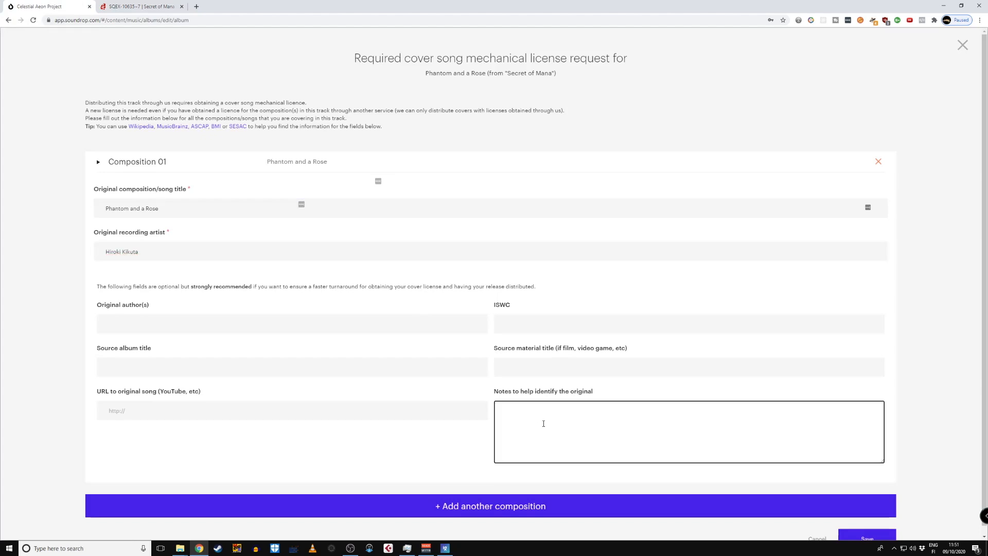
click(522, 359)
text(Secret)
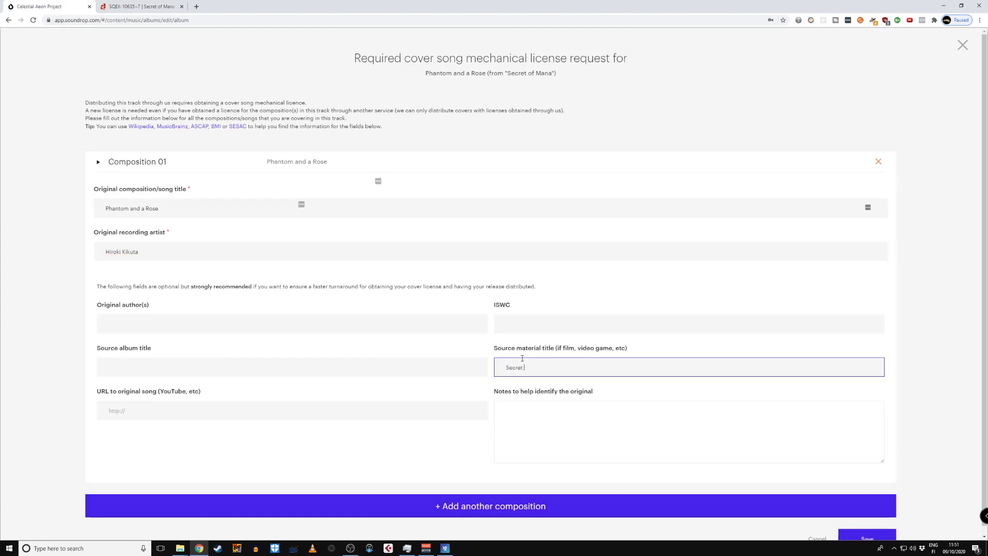
text( of Mana video game)
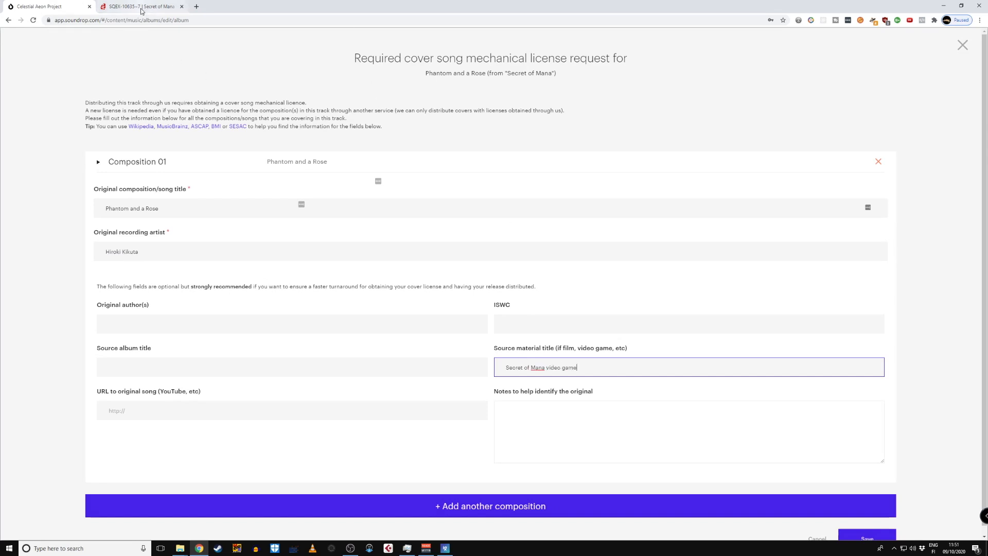
click(142, 10)
click(44, 6)
click(549, 457)
text(https://vgmdb.net/album/73689)
scroll(913, 418, down, 1)
click(873, 533)
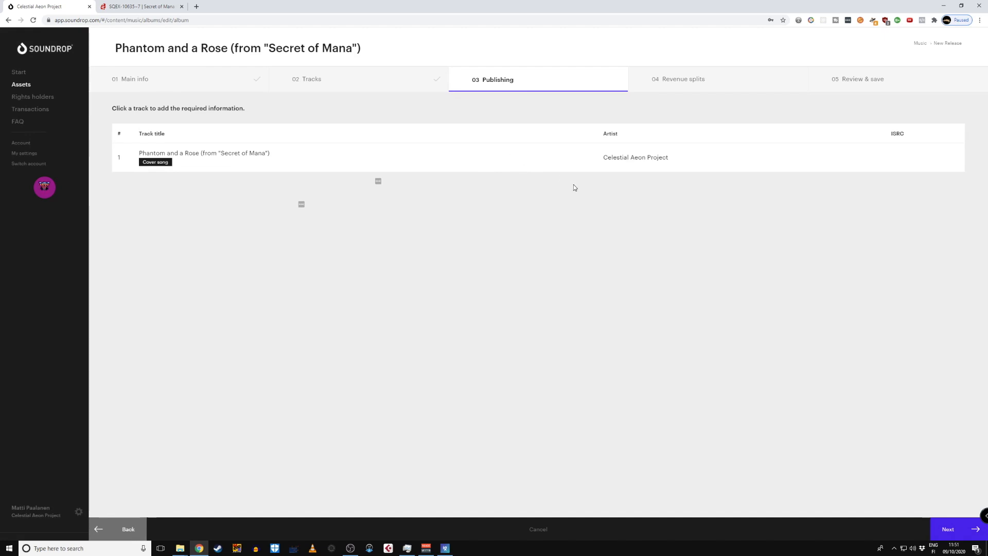
Continue to revenue splits, check the track's payee share without adding new splits, and proceed to the release review.
click(950, 533)
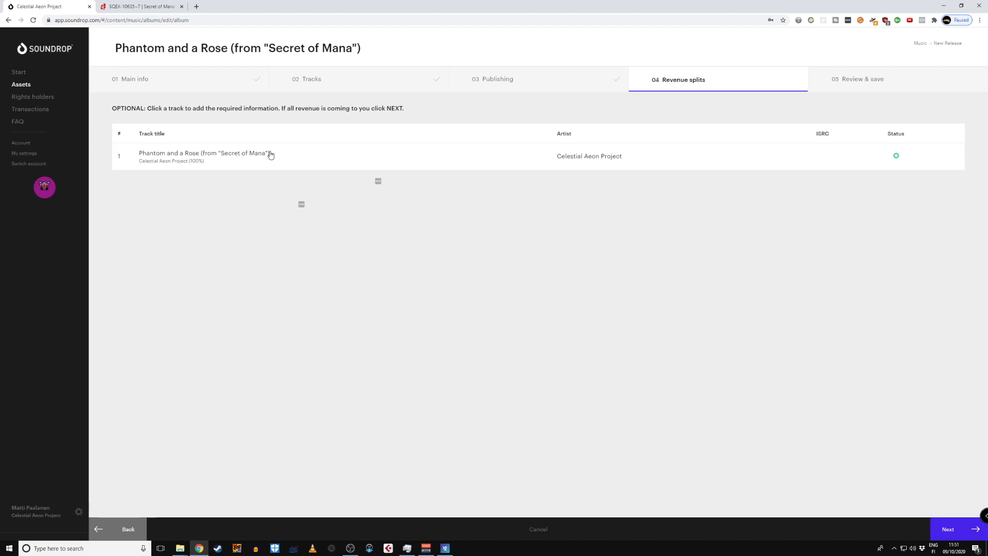
click(199, 158)
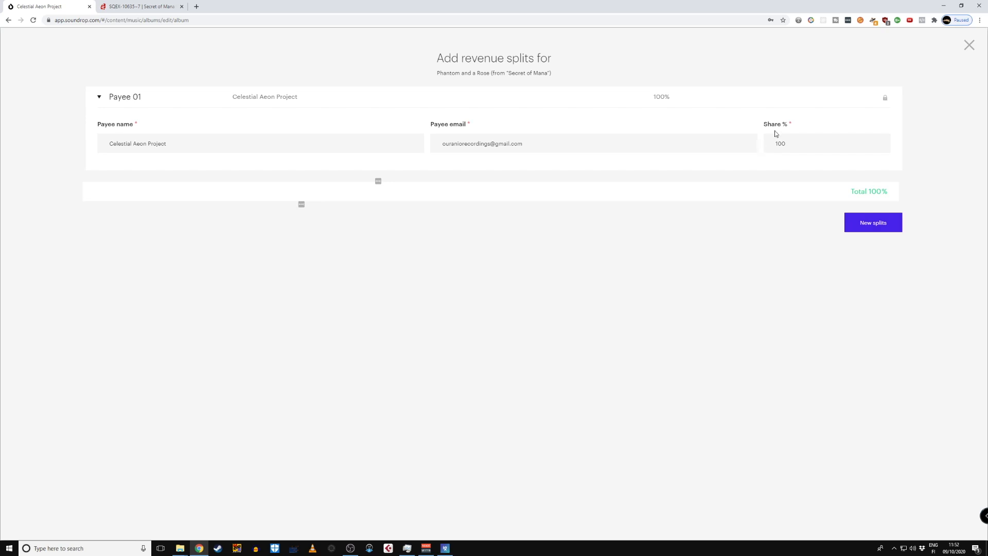
click(969, 45)
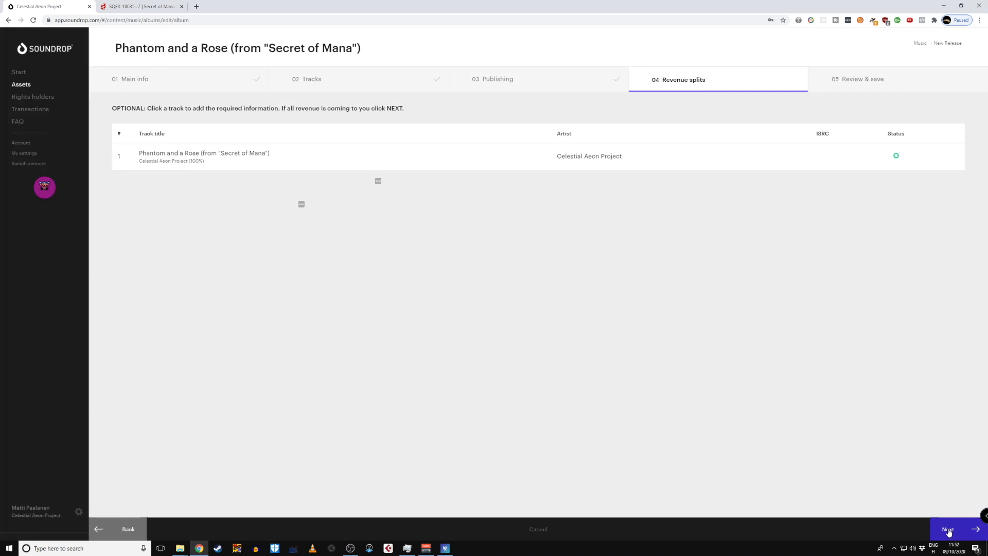
click(949, 530)
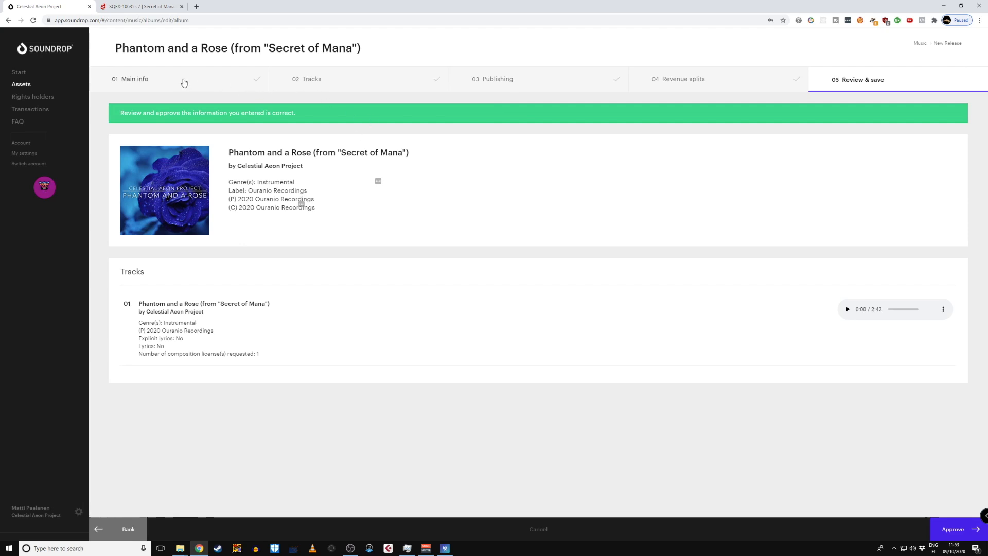
Recheck the track's ISRC, lyrics, cover song and claiming settings and the publishing section, and return to the release review.
click(341, 82)
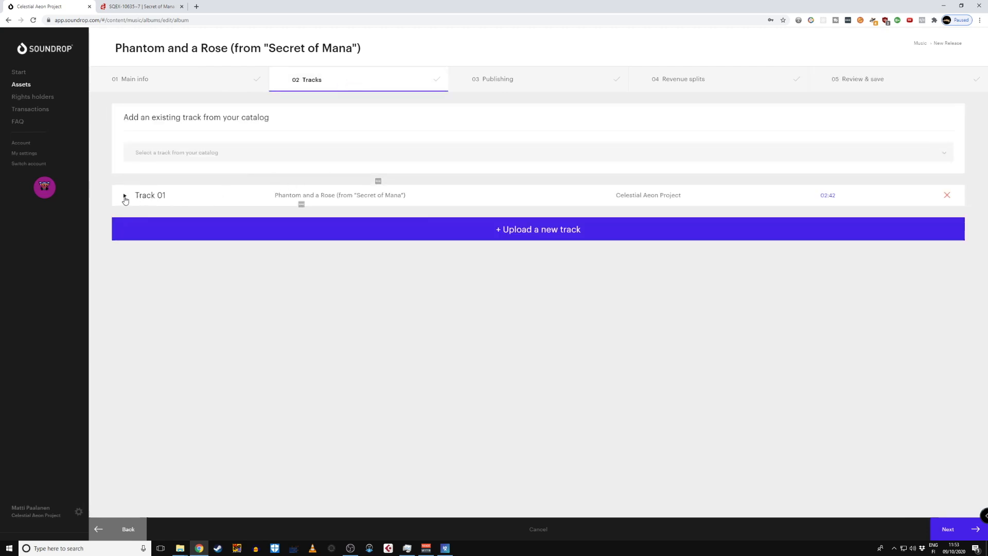
click(224, 196)
scroll(238, 286, down, 5)
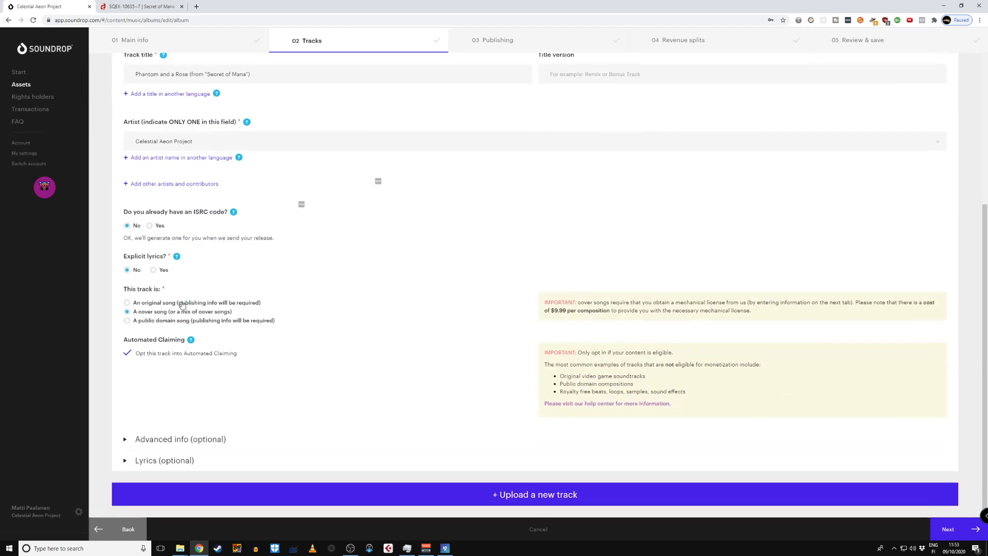
click(509, 36)
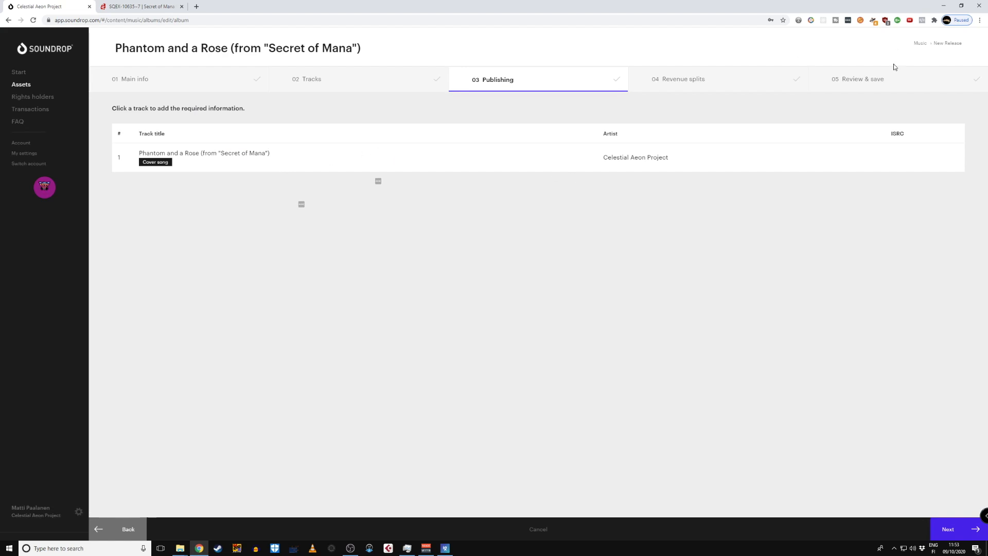
click(878, 81)
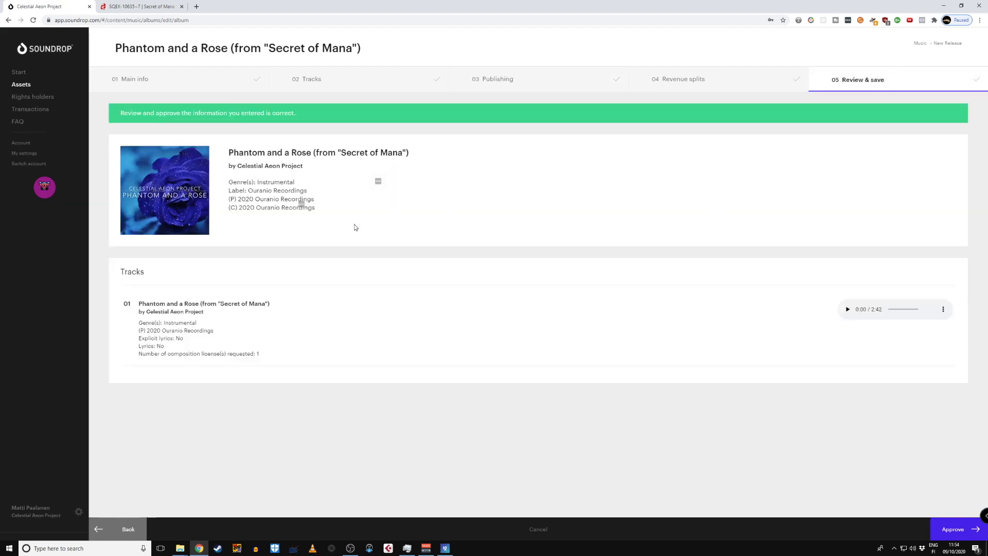